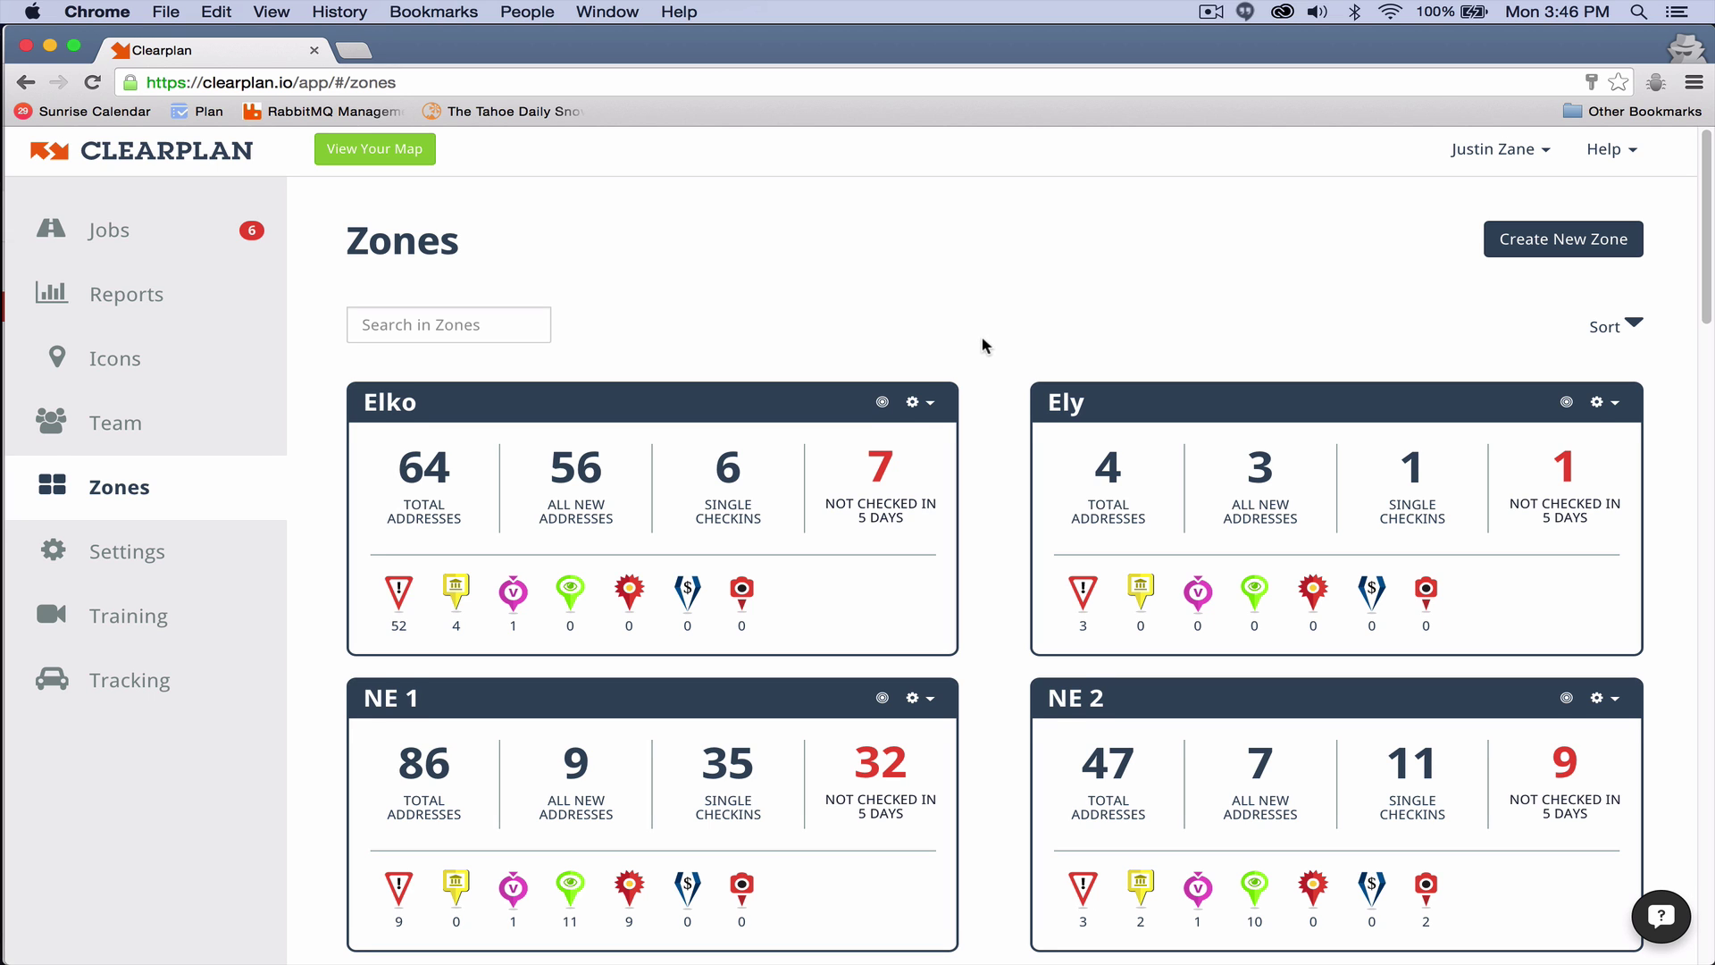
Step: Open zone NE 1's detail page and scroll through its 86 accounts sorted by last checkin
scroll(982, 343, "down", 1)
scroll(985, 348, "down", 8)
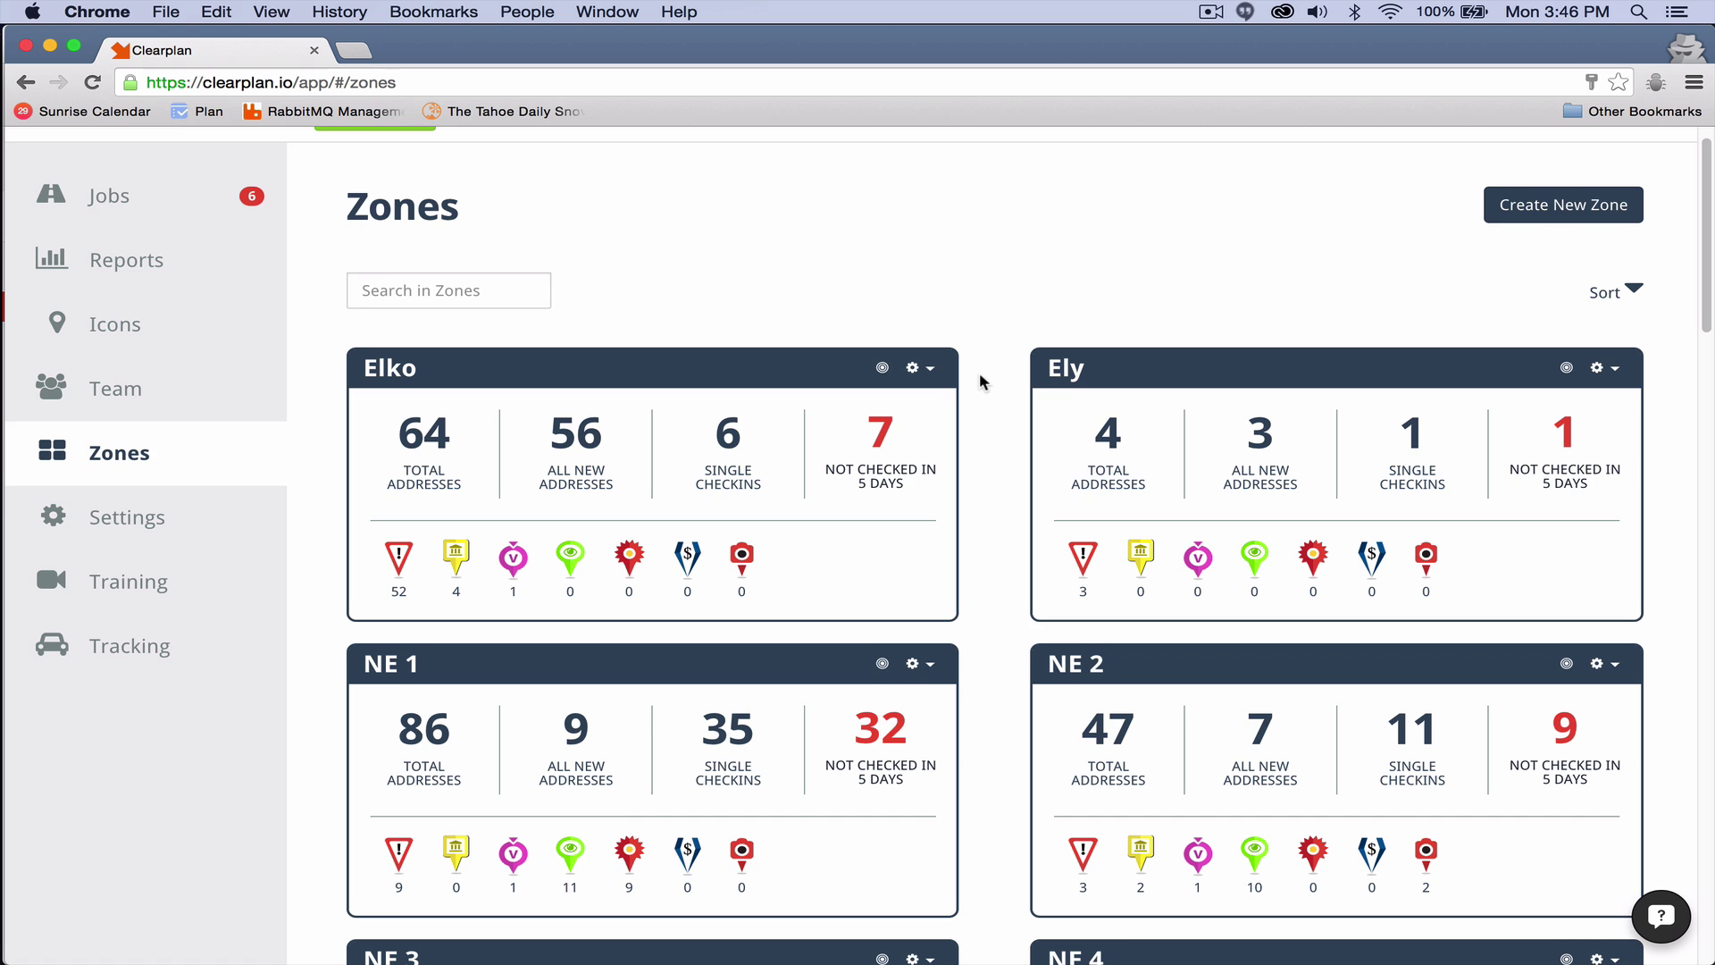
scroll(980, 382, "down", 7)
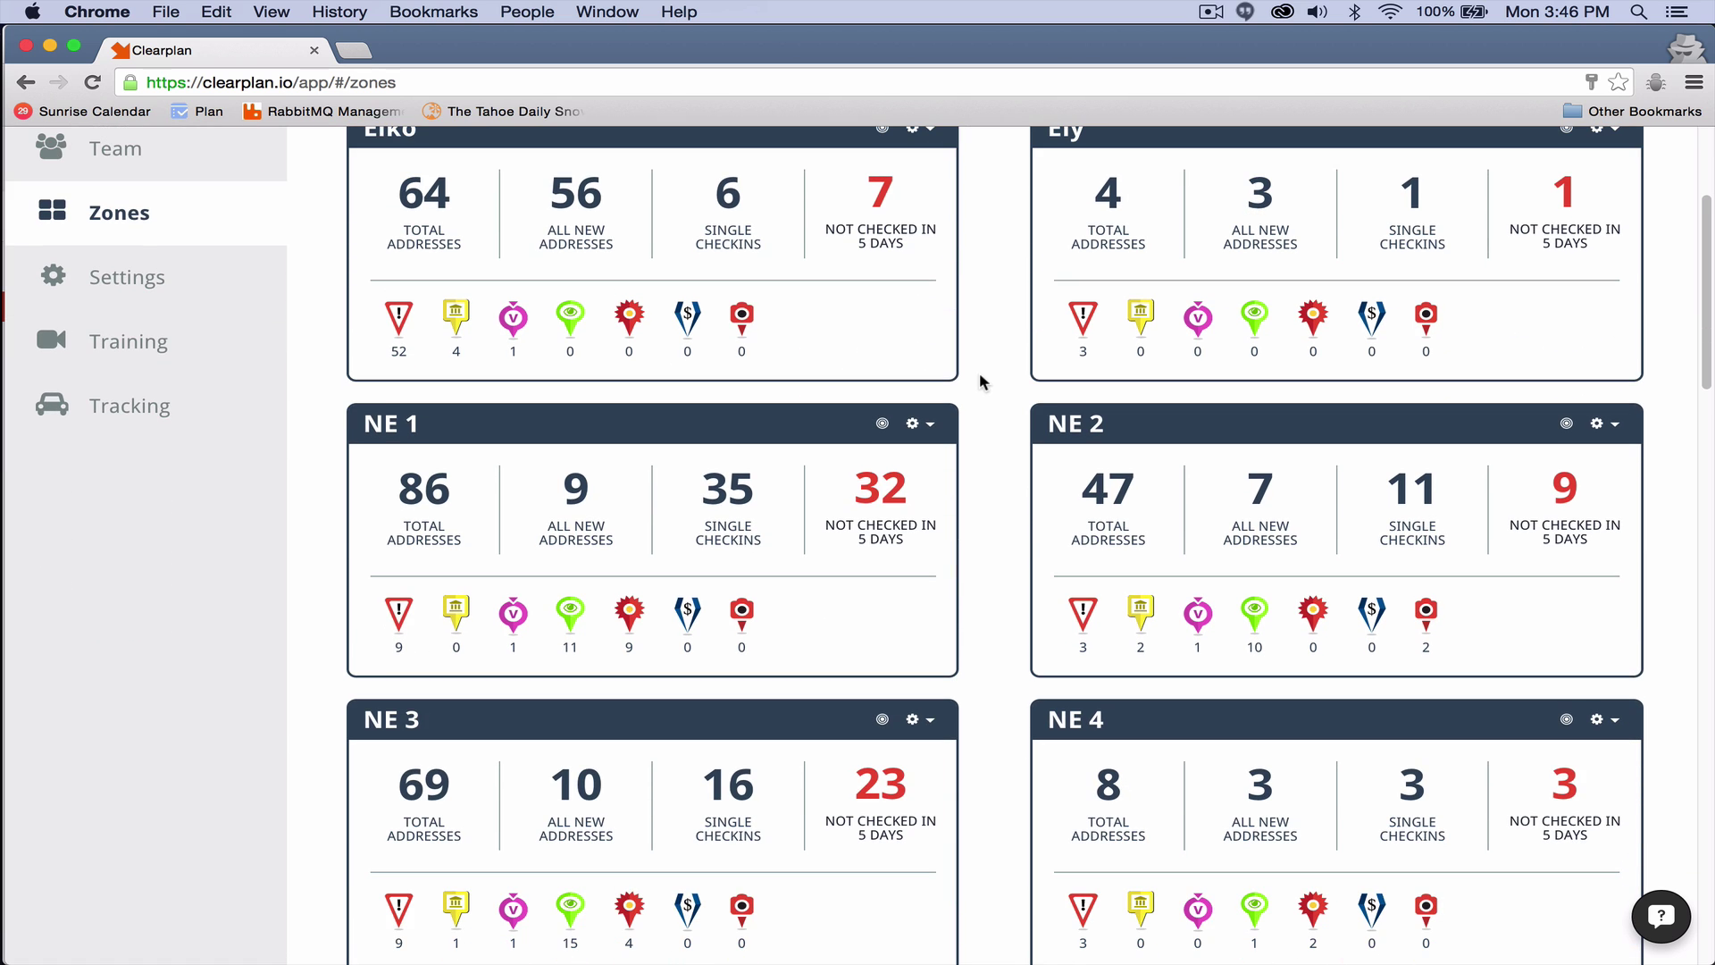
scroll(982, 384, "down", 5)
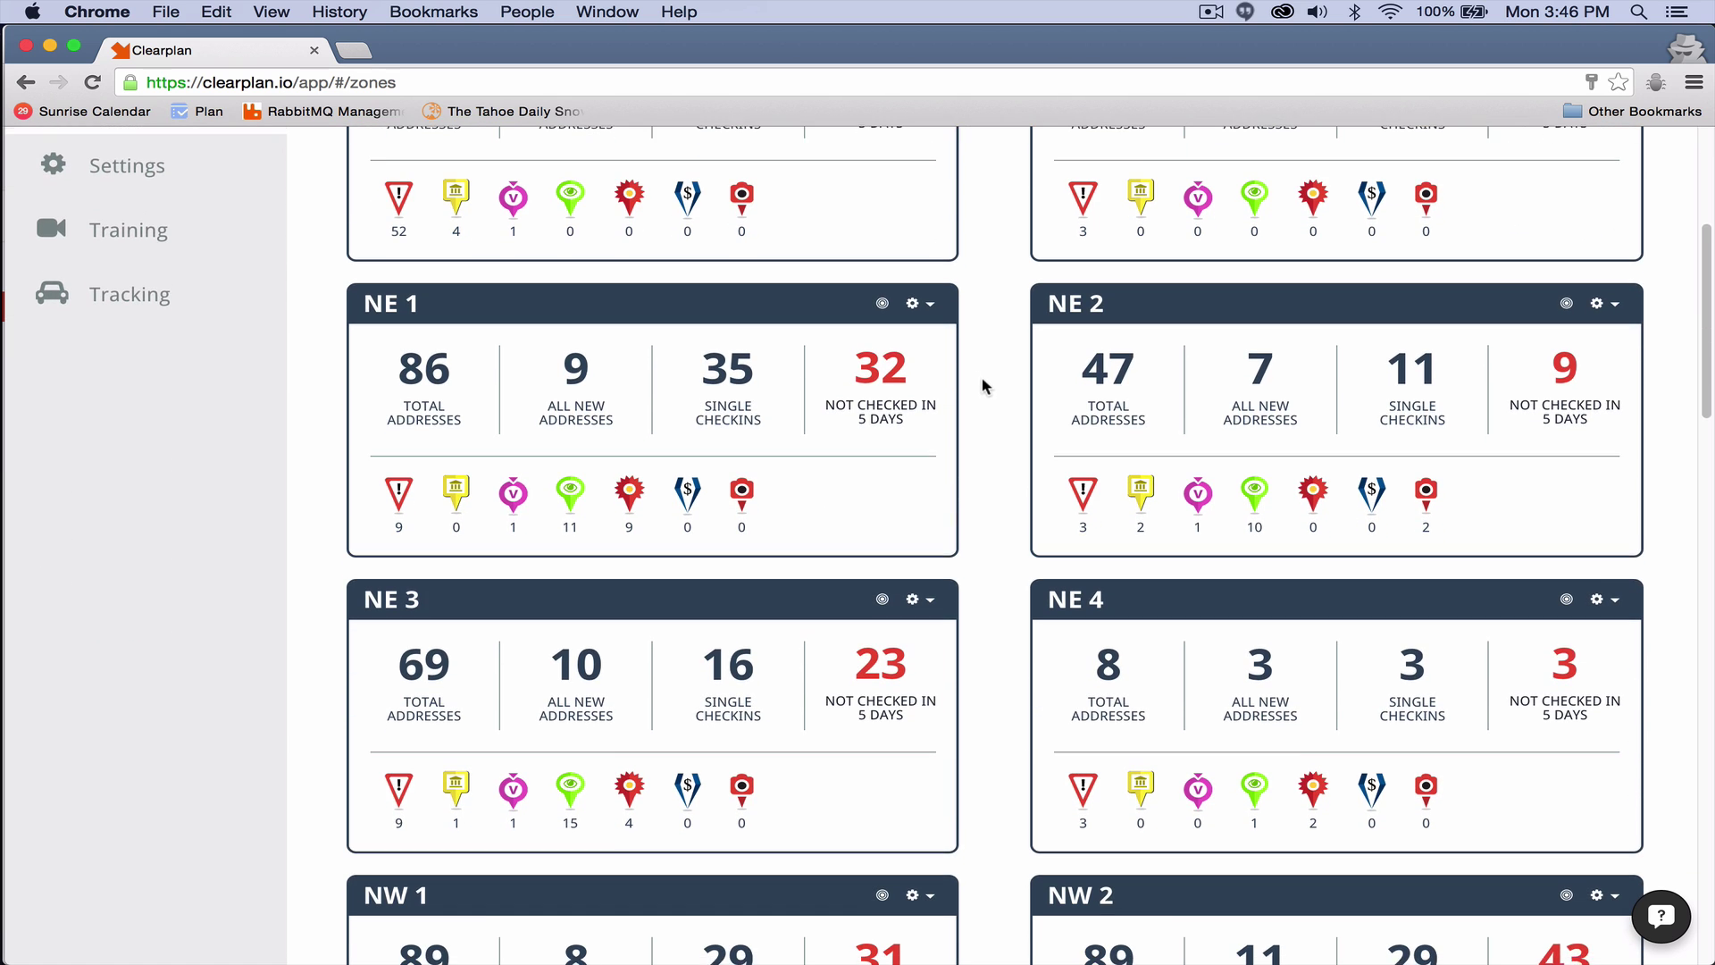
scroll(982, 378, "down", 4)
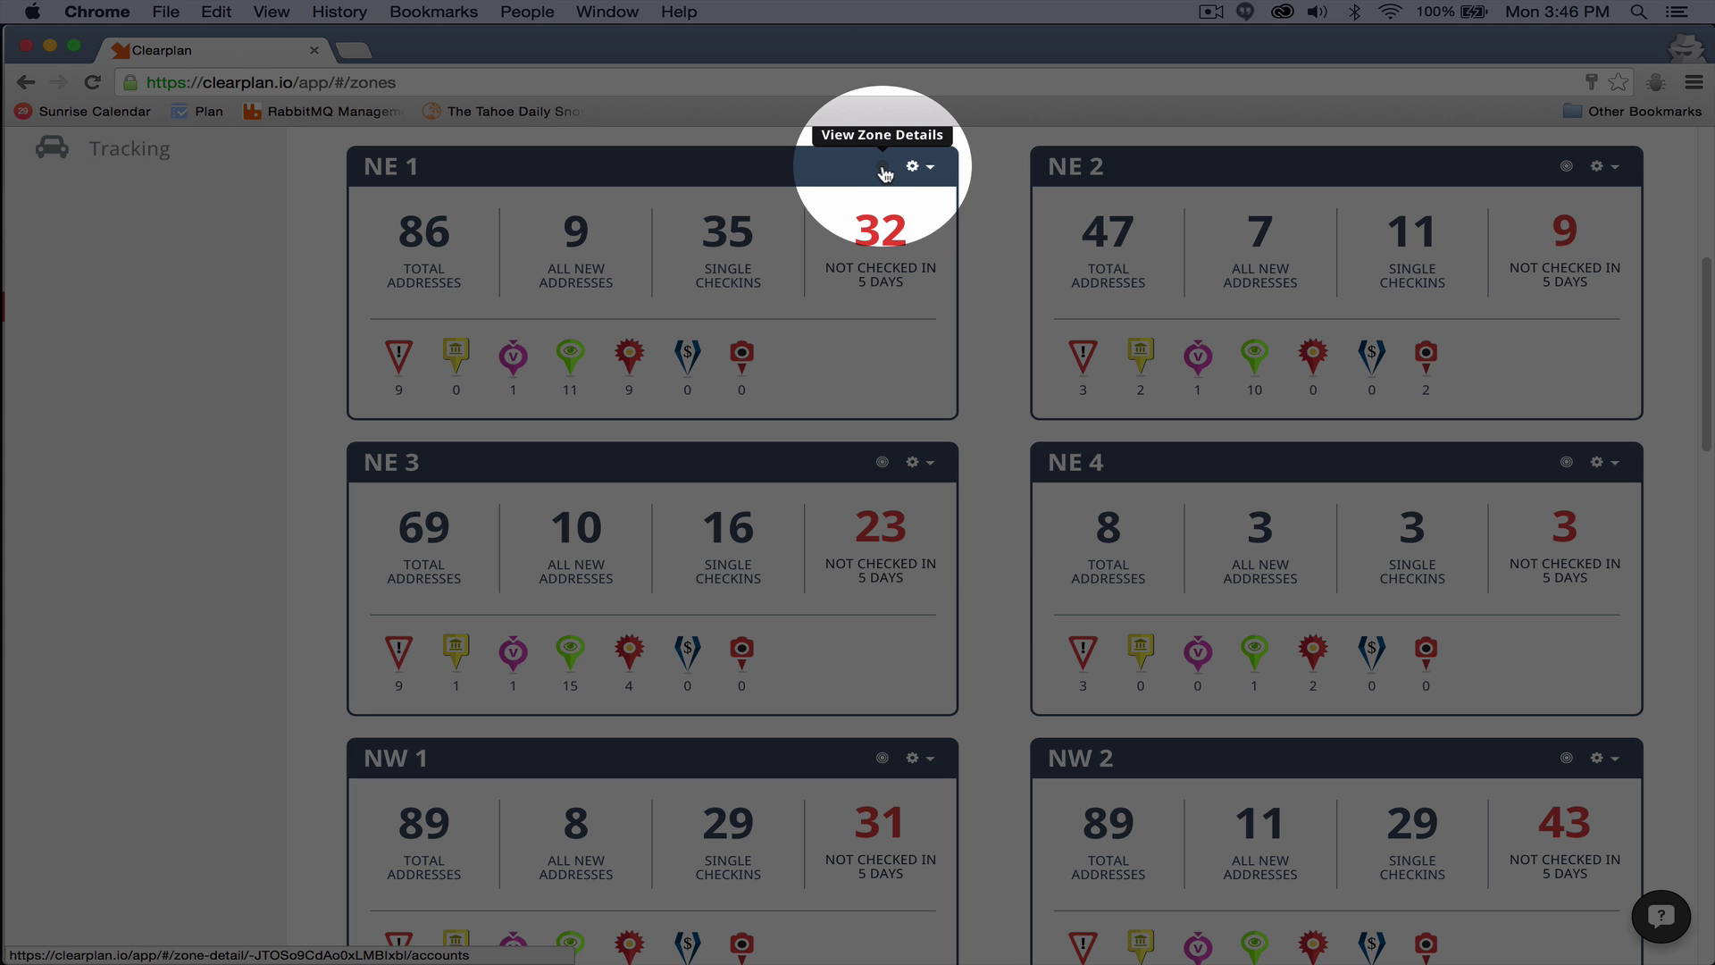
left_click(885, 174)
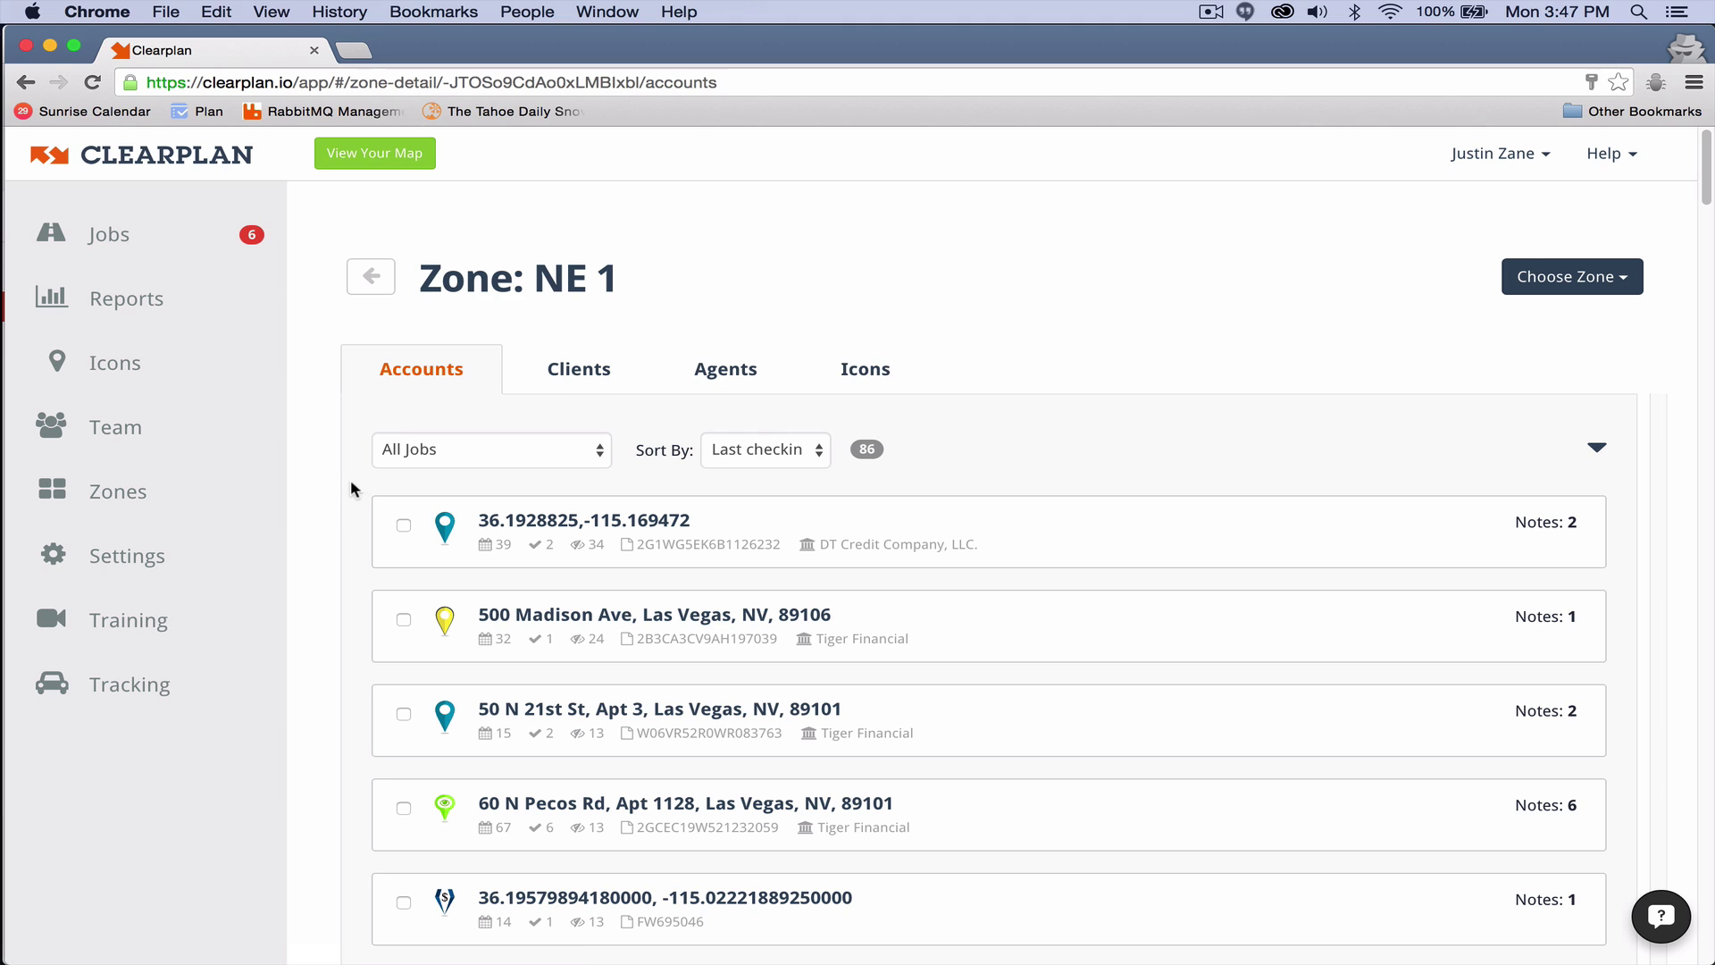
scroll(358, 489, "down", 5)
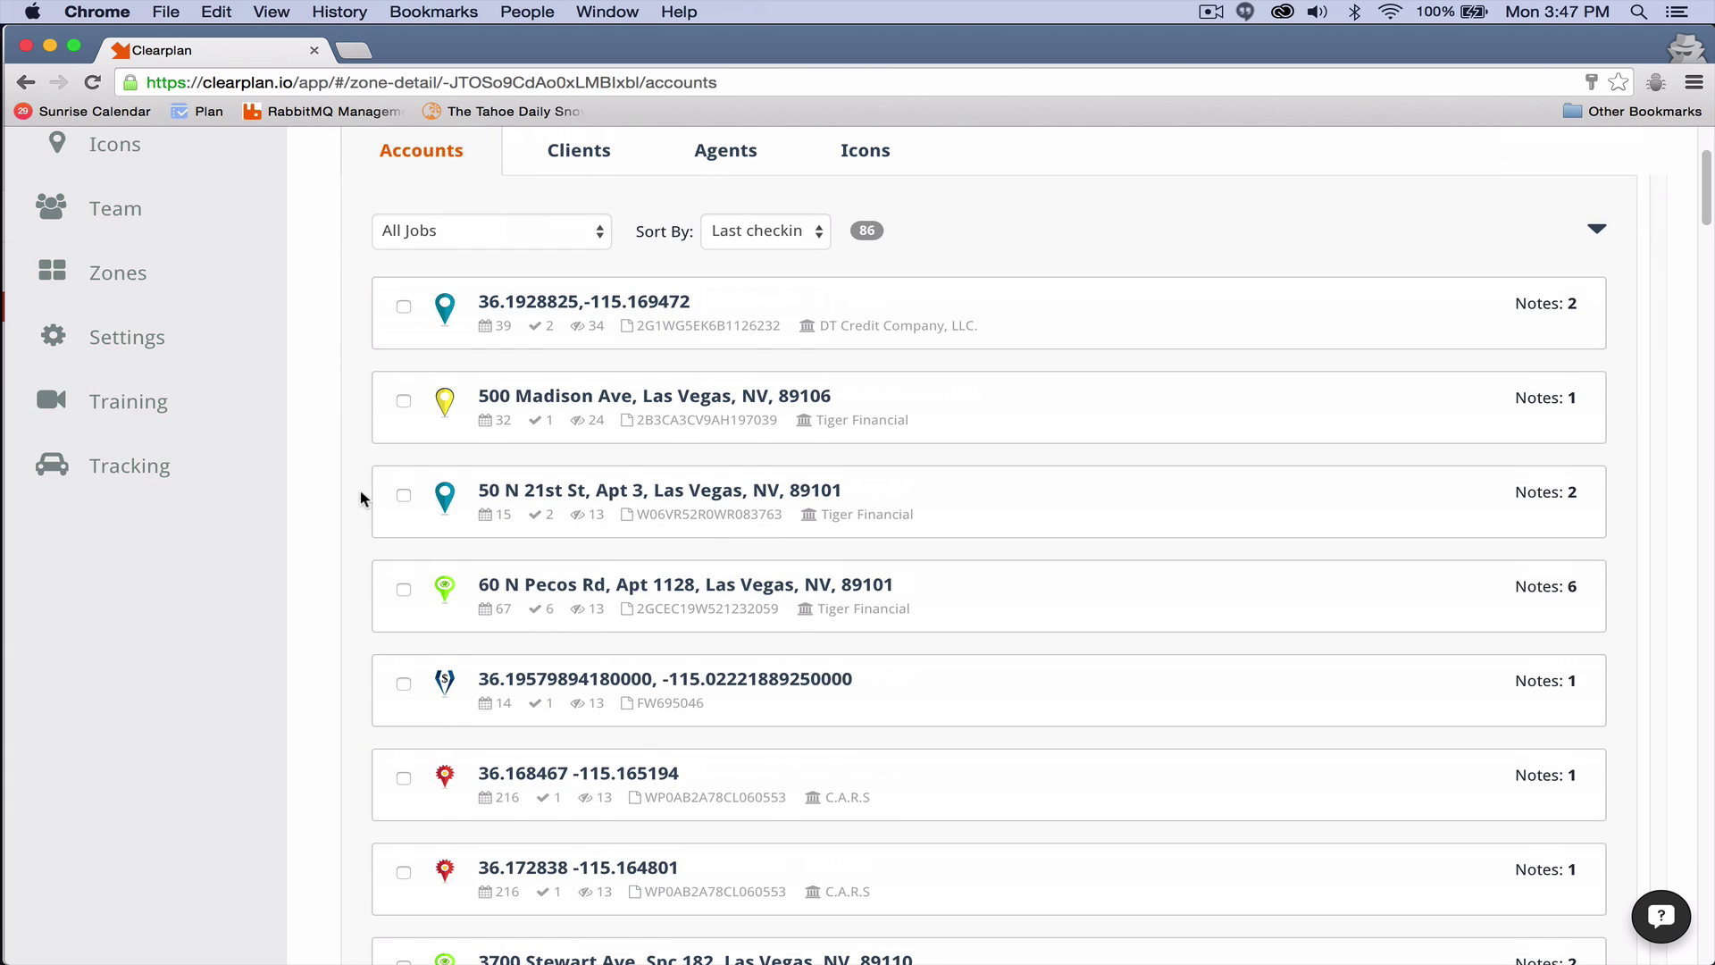
scroll(361, 497, "down", 15)
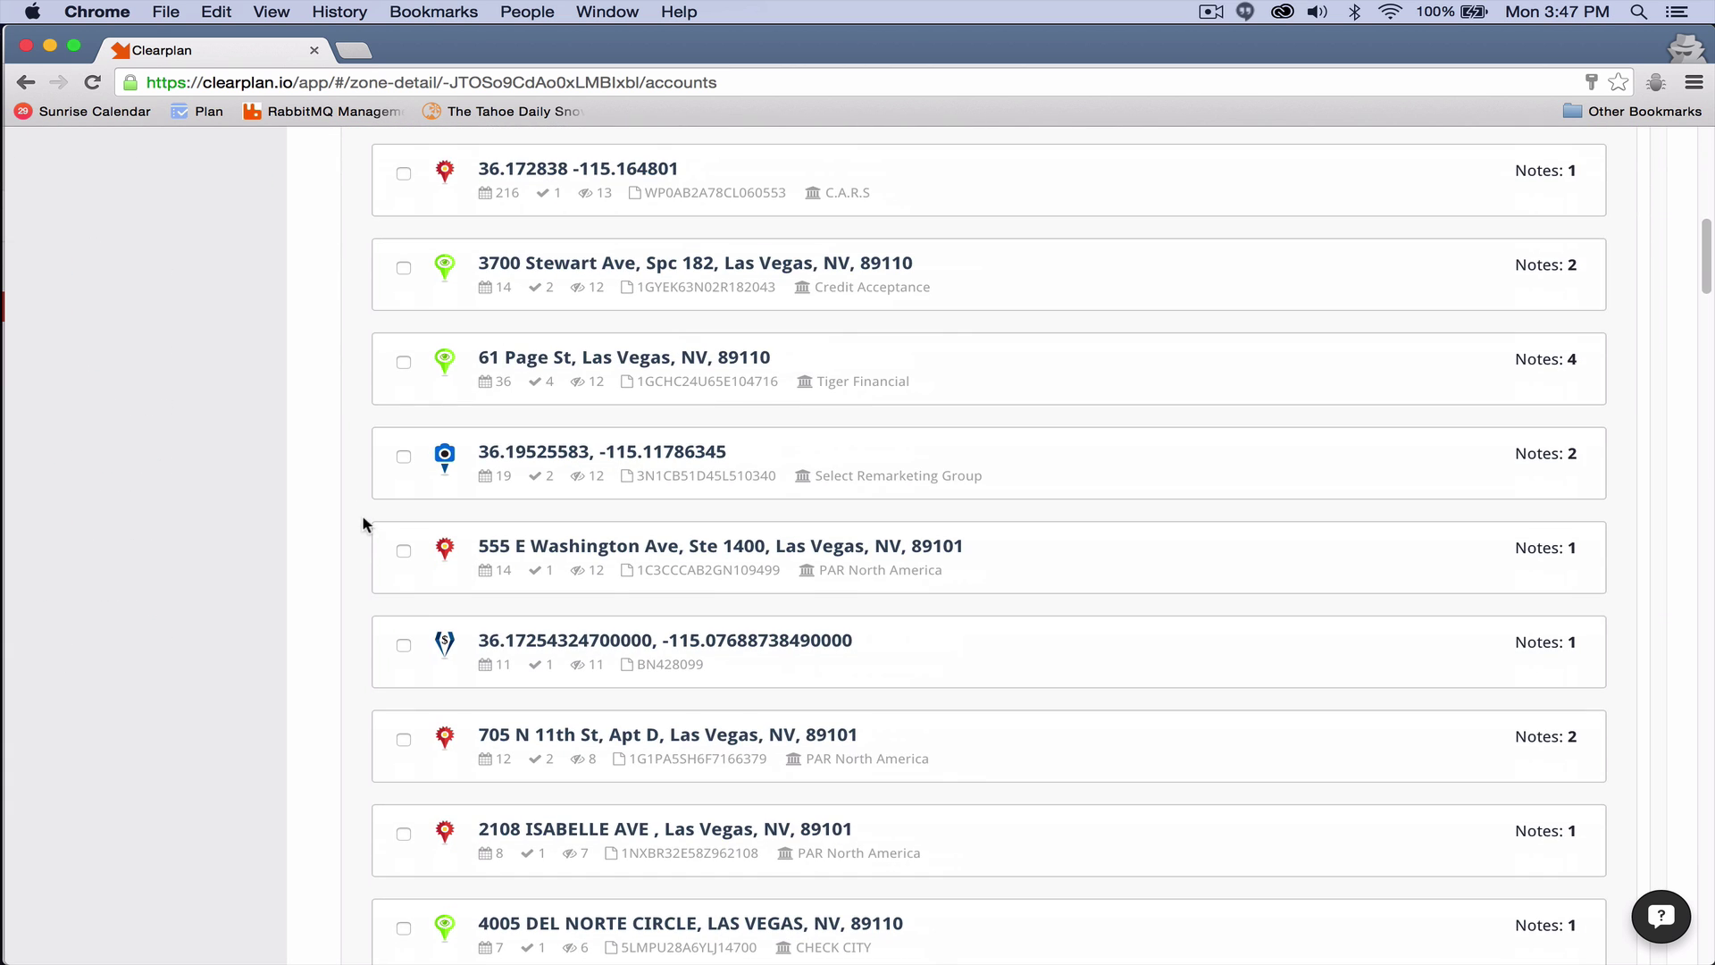
scroll(364, 532, "down", 3)
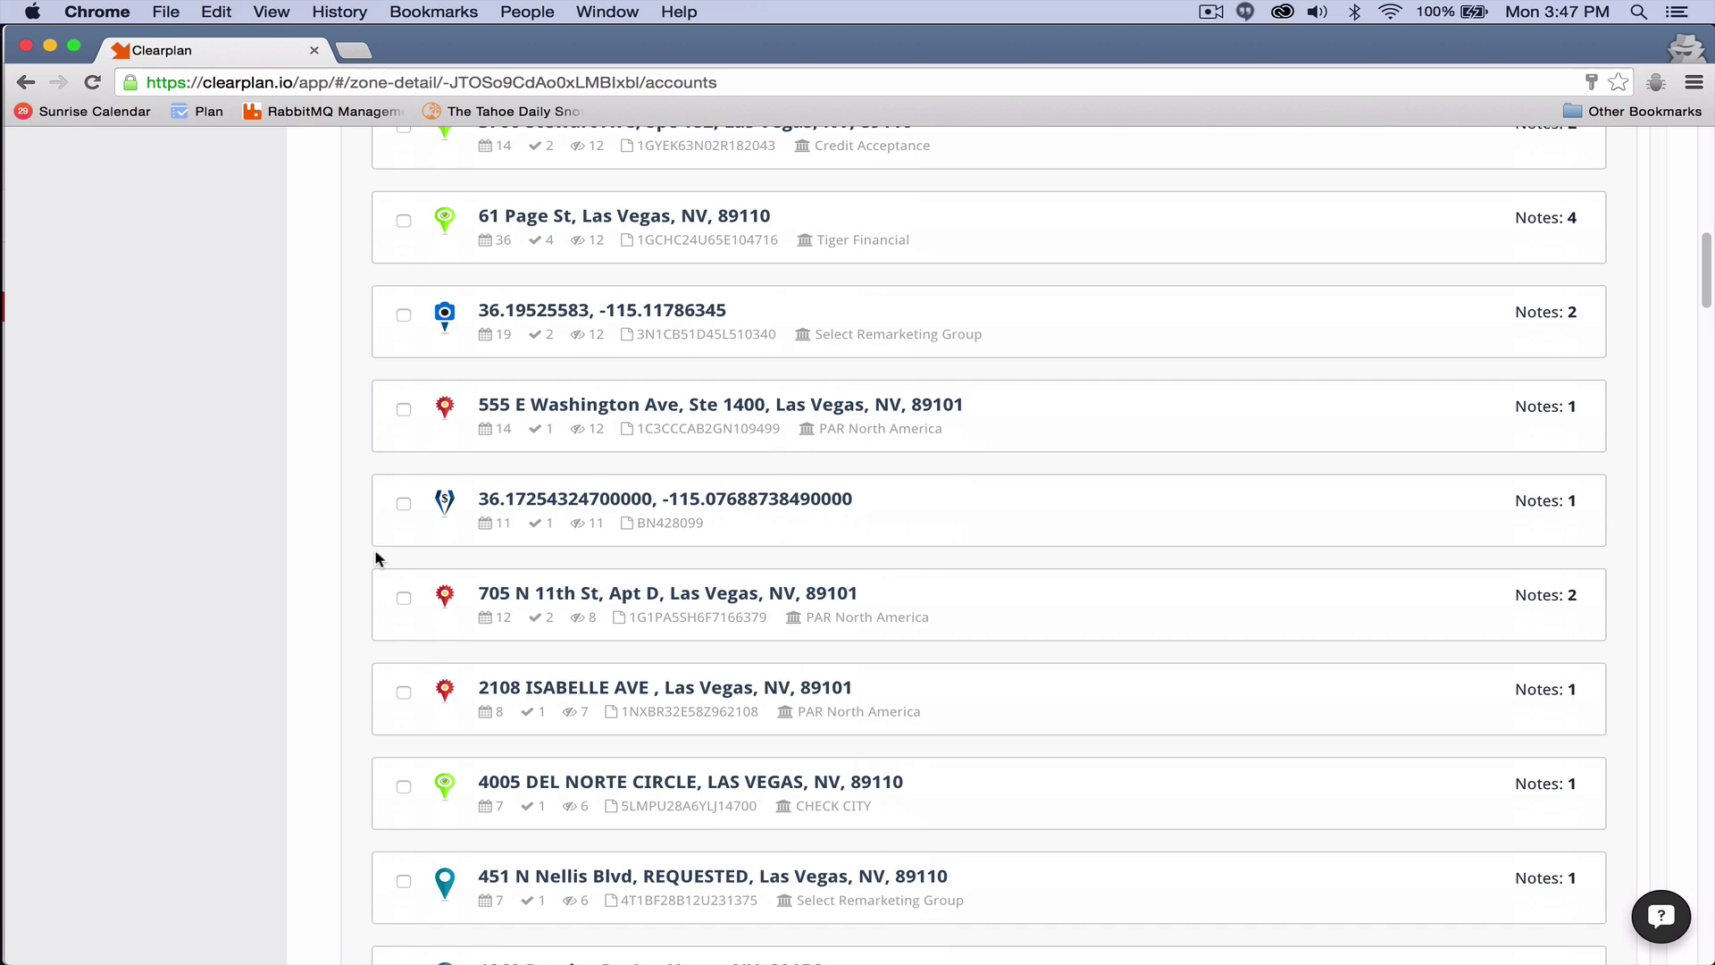
scroll(374, 553, "up", 20)
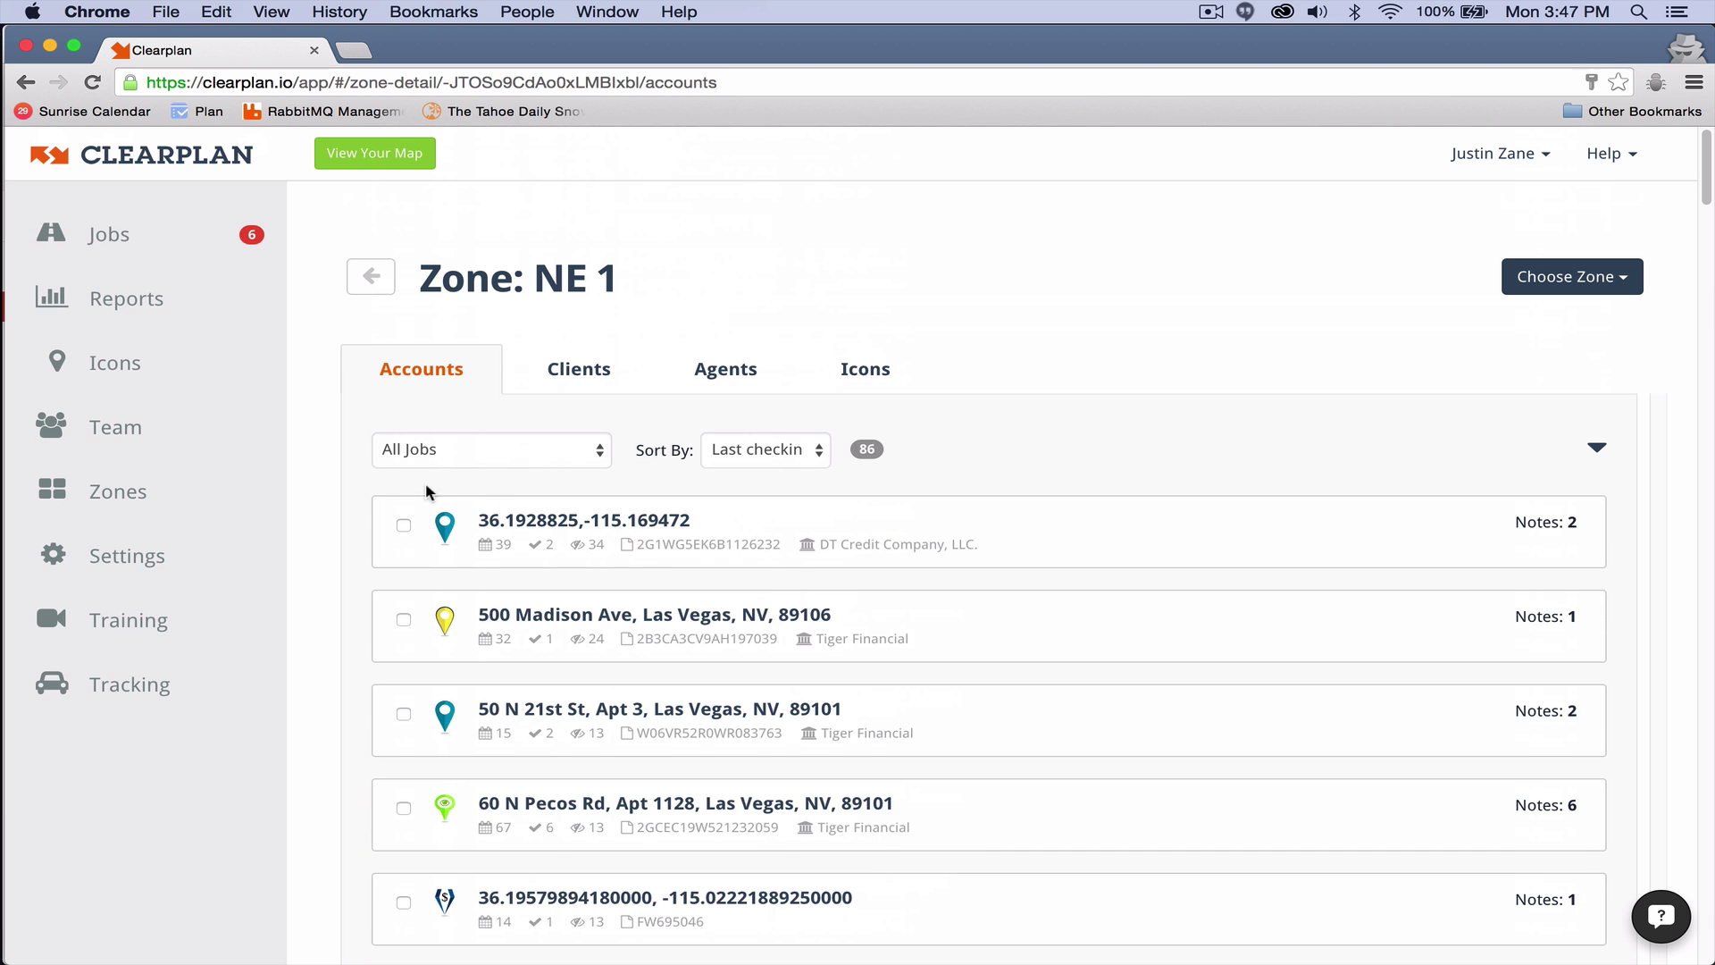
left_click(489, 451)
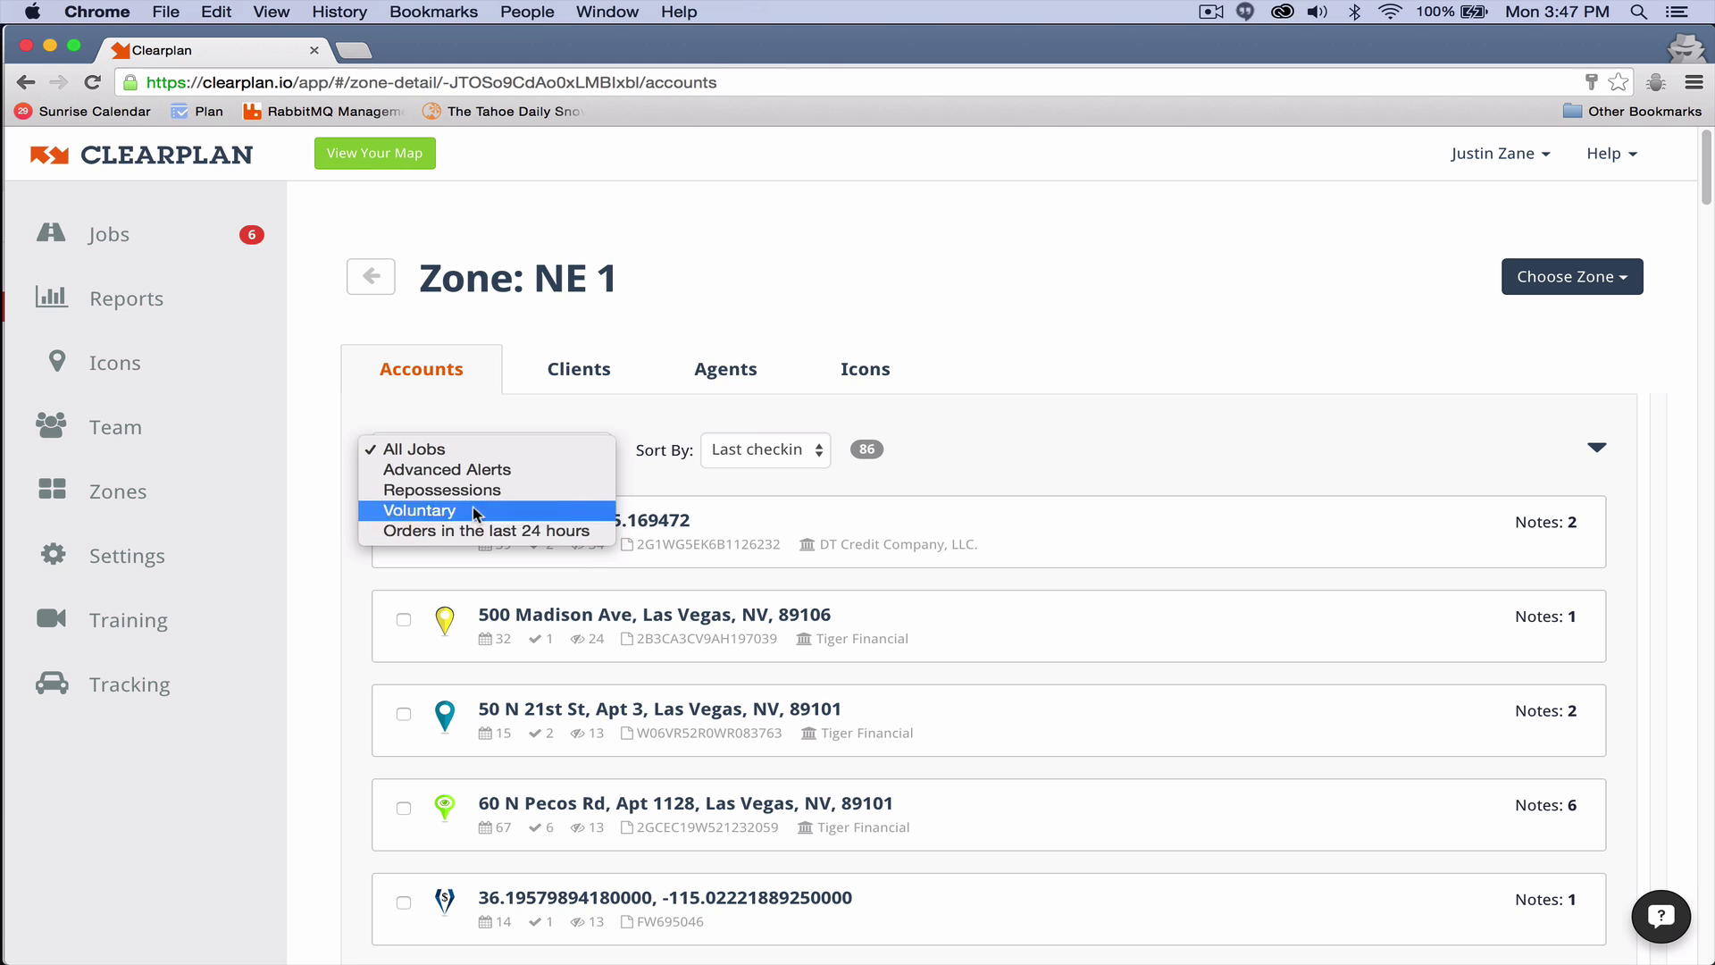
left_click(528, 410)
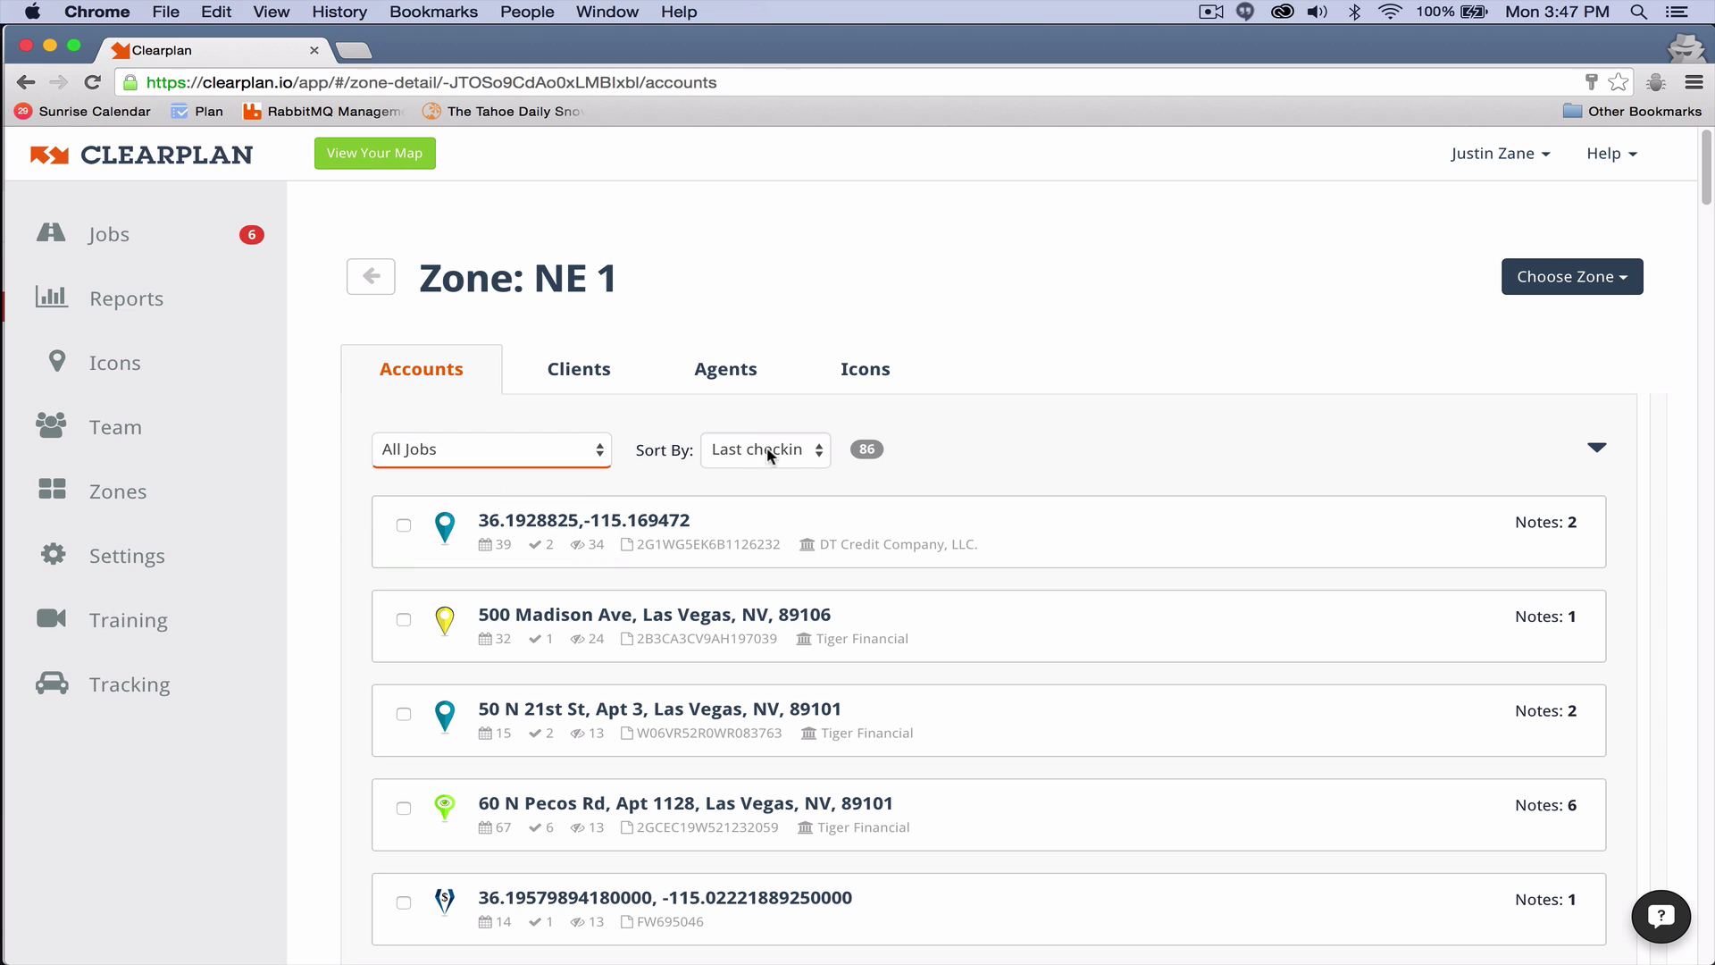
left_click(790, 456)
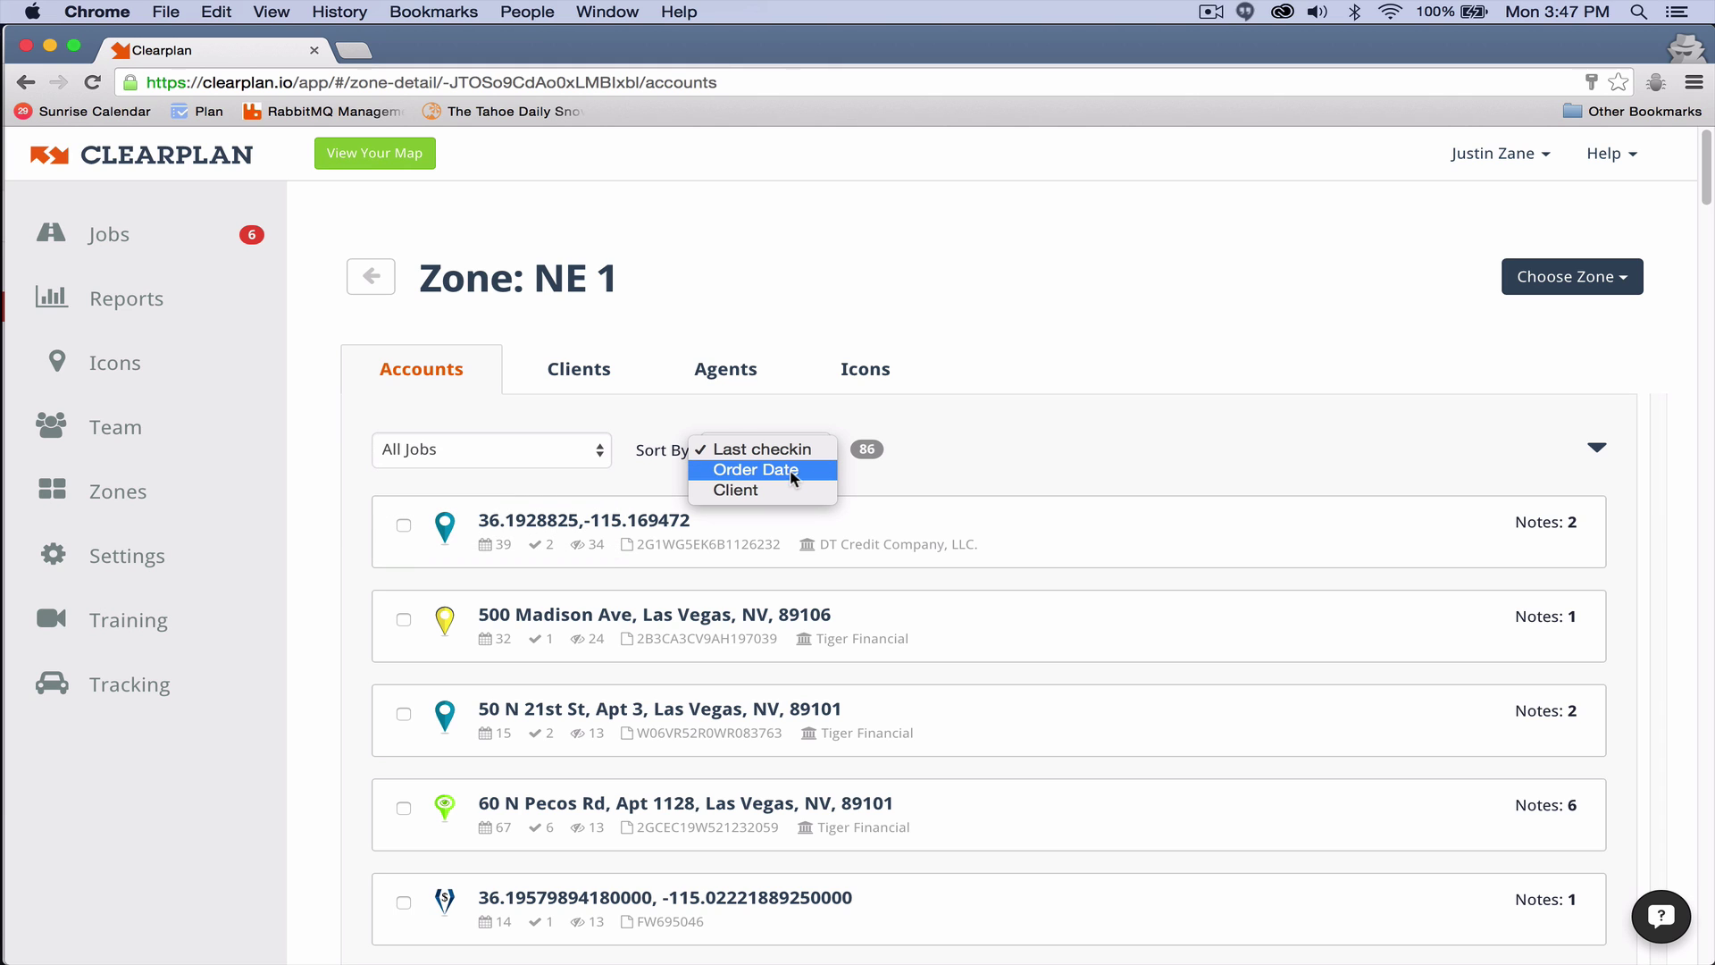
key("Escape")
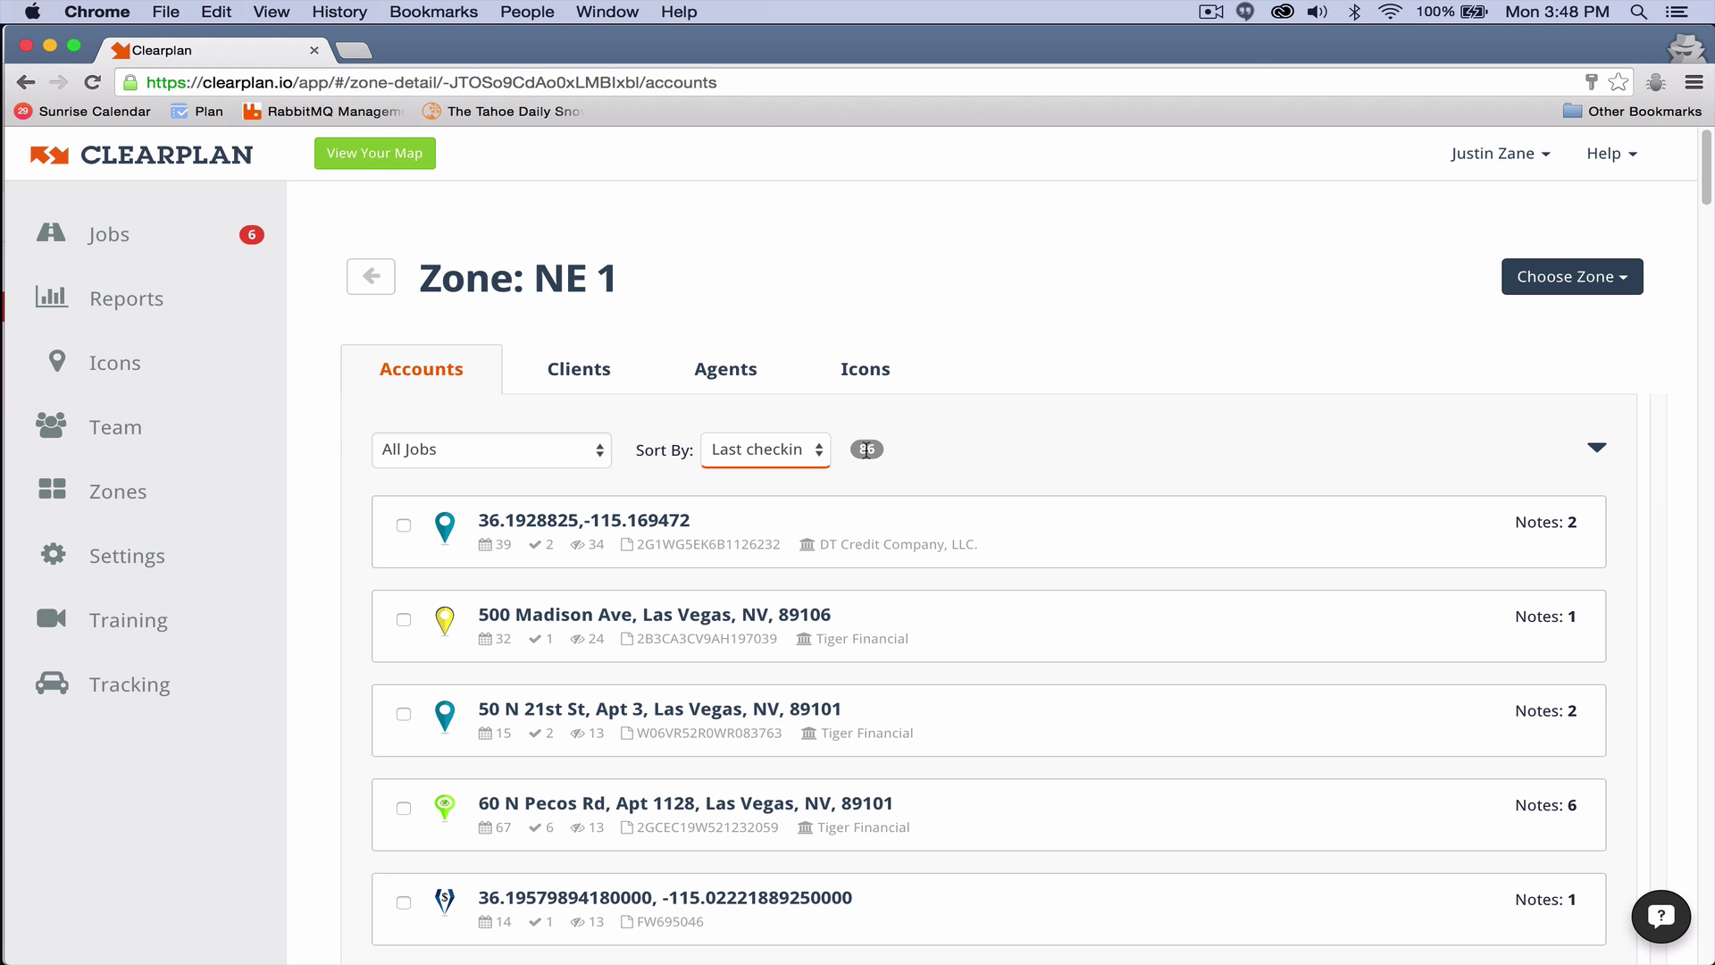
left_click(338, 434)
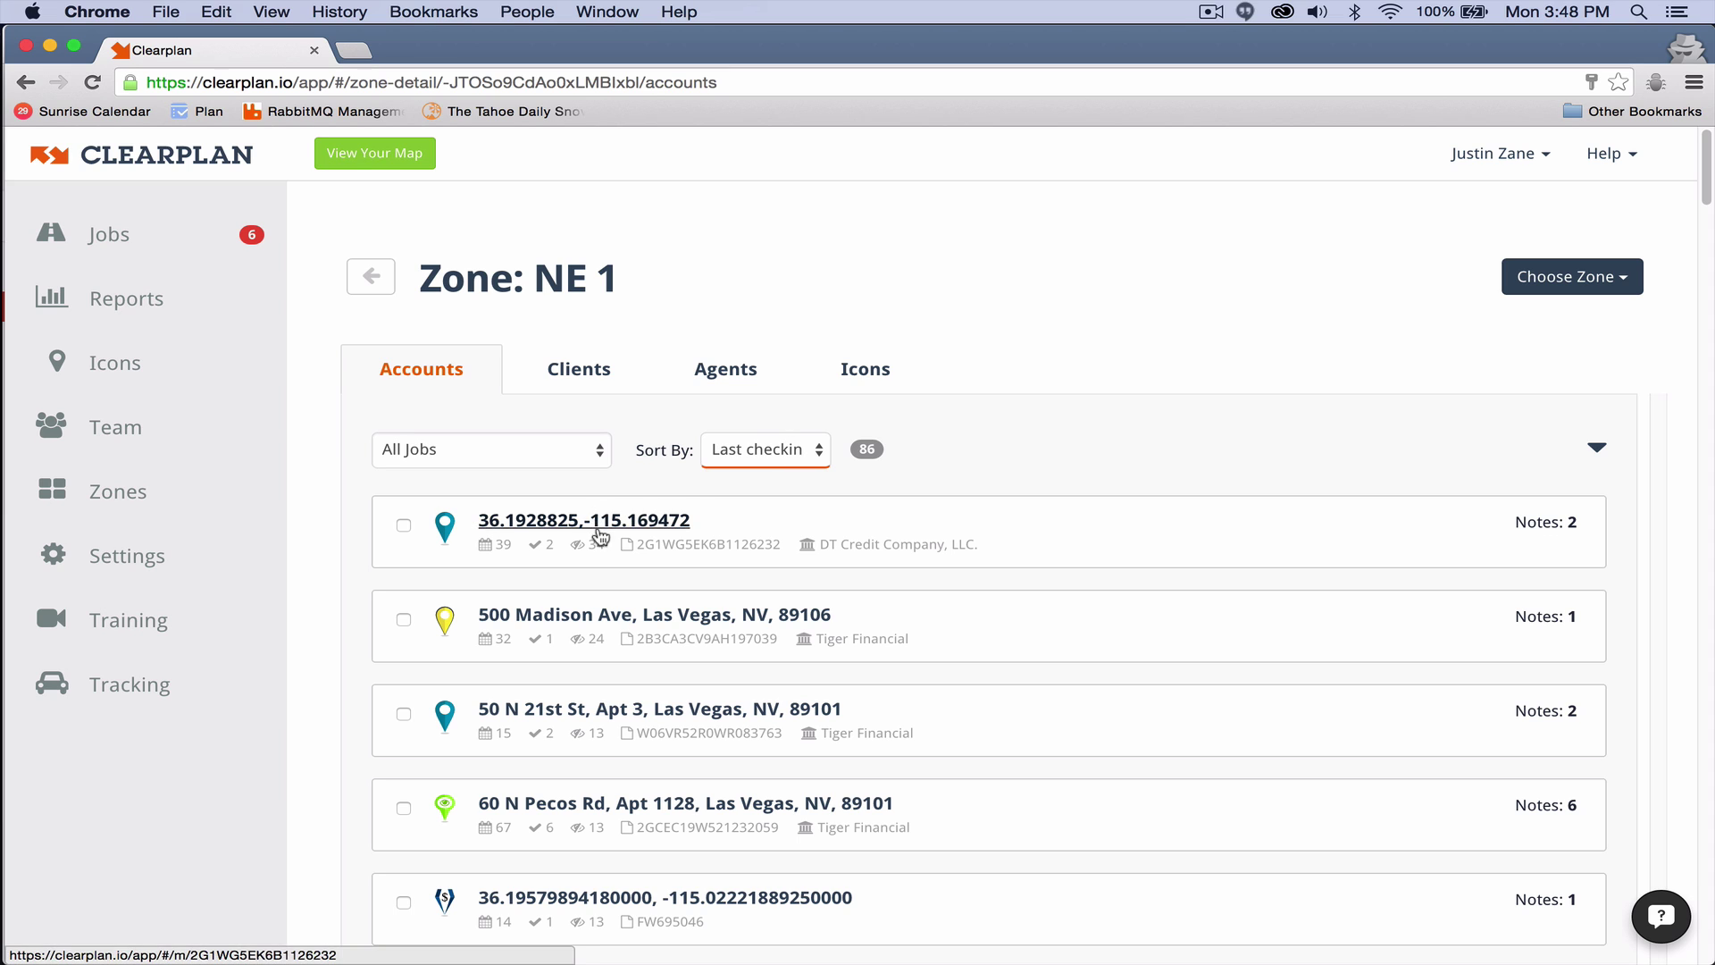
mouse_move(595, 541)
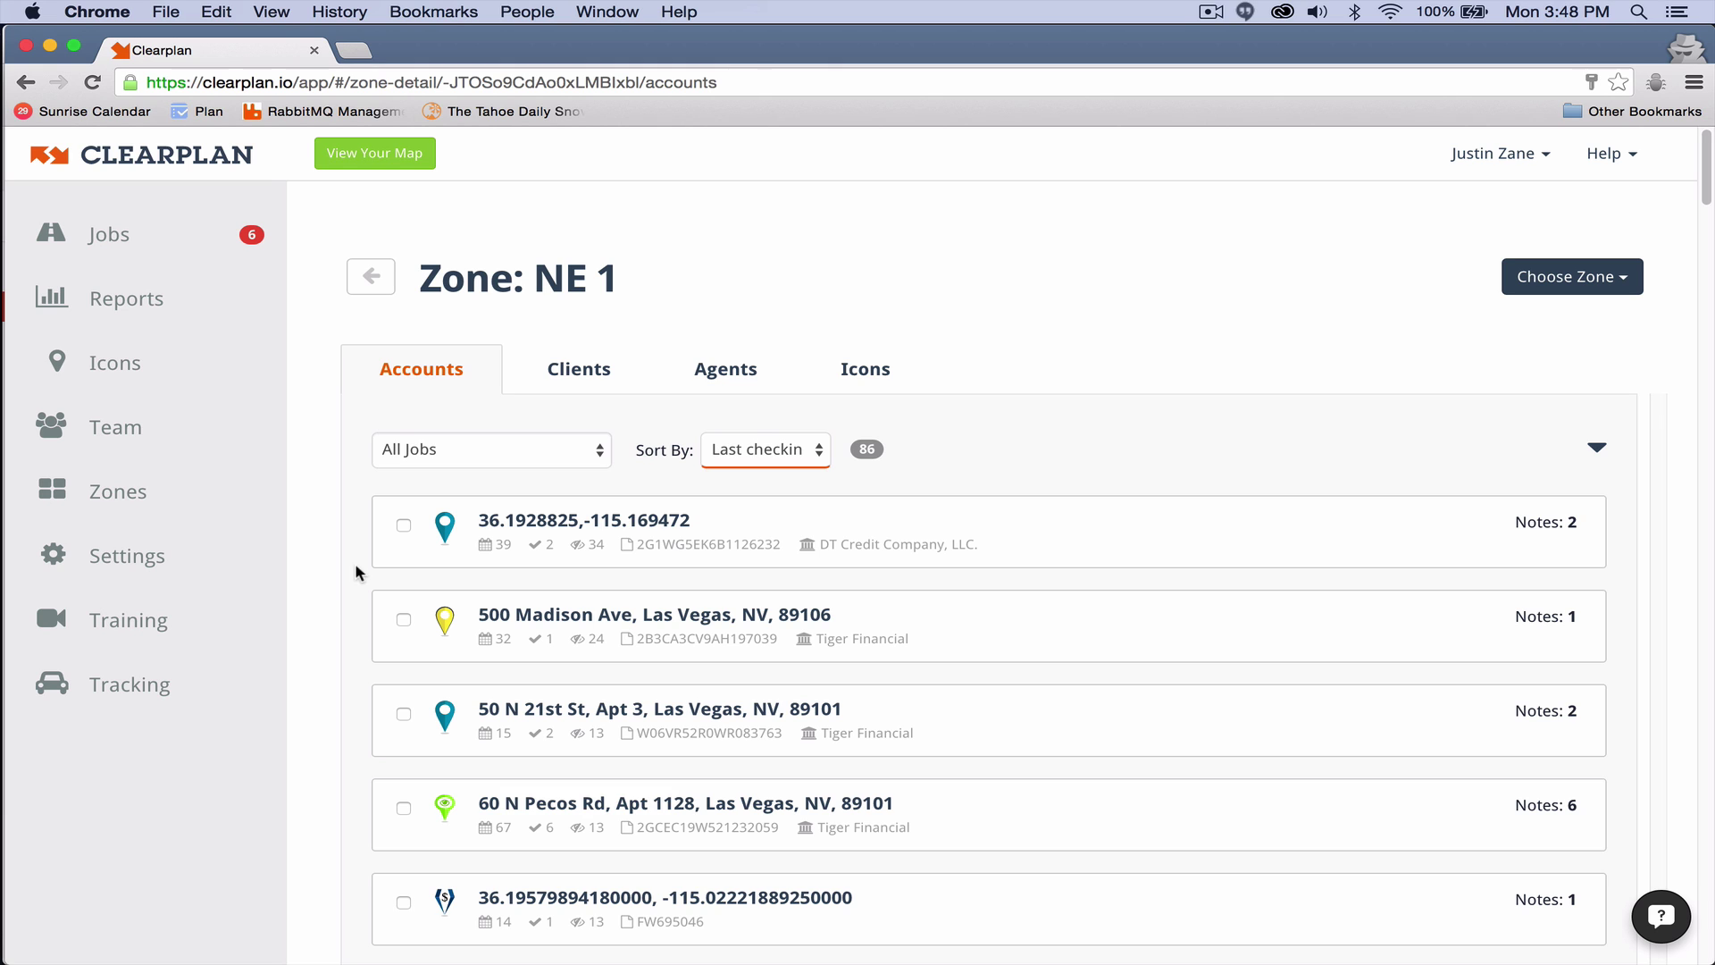
Step: Select the three longest-unvisited NE 1 accounts and bulk-change their icon to Priority
left_click(403, 528)
left_click(403, 622)
left_click(403, 716)
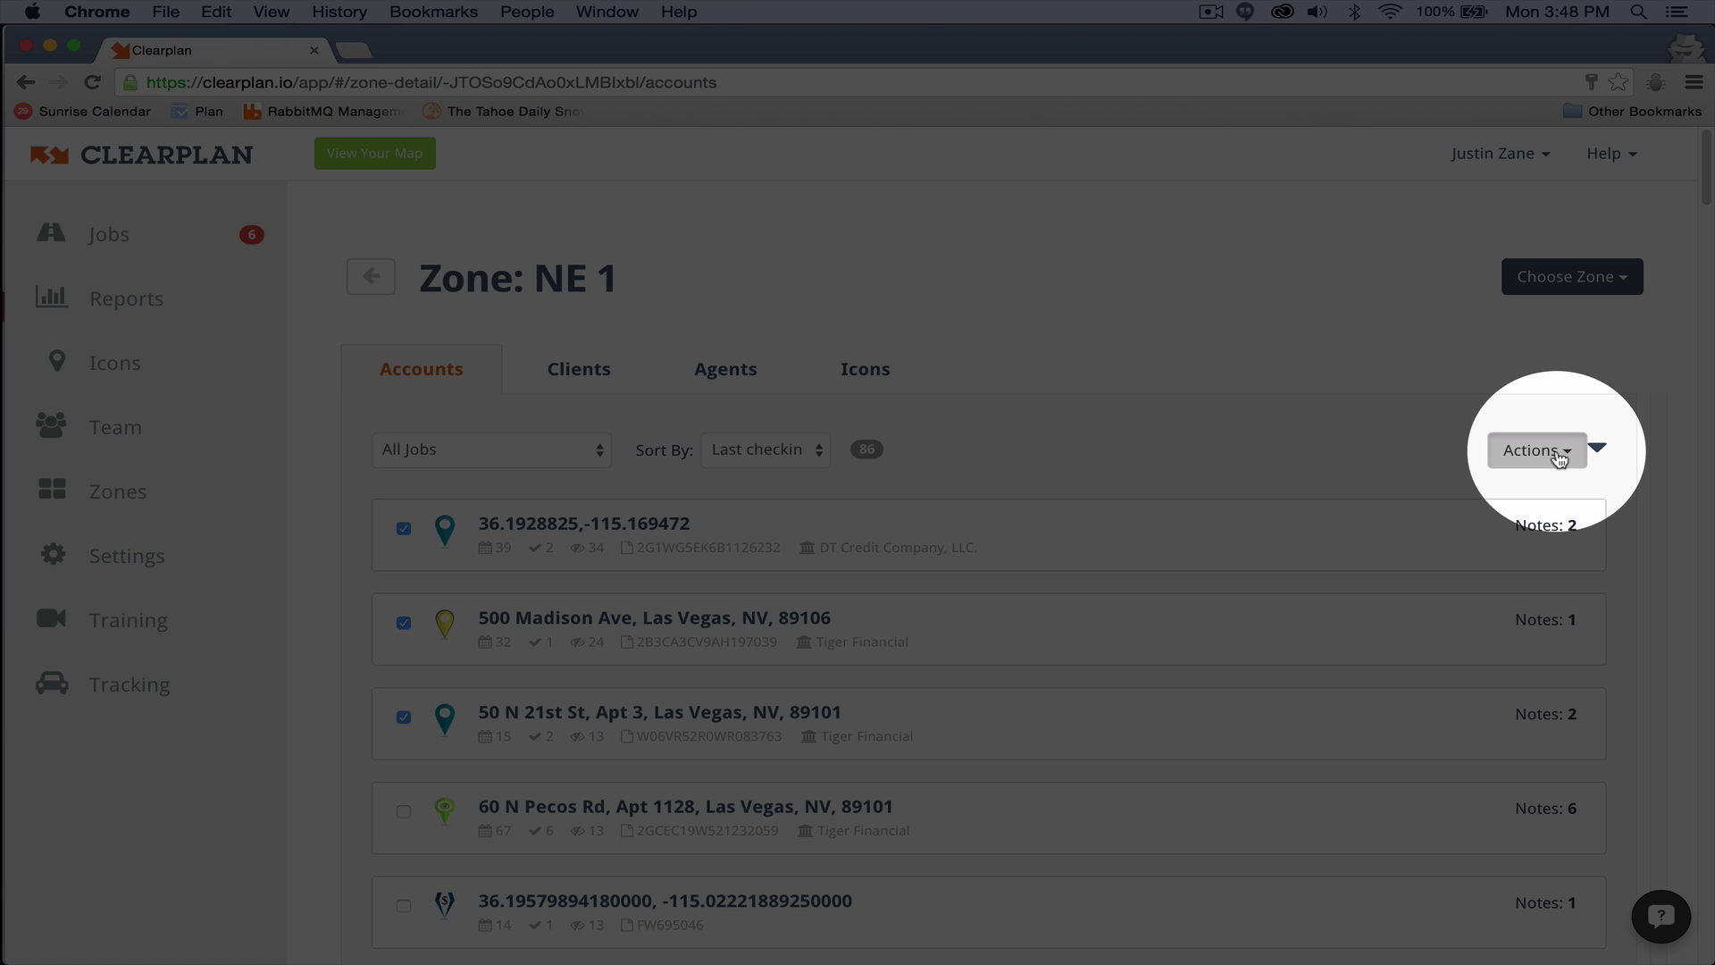
left_click(1545, 454)
left_click(1490, 488)
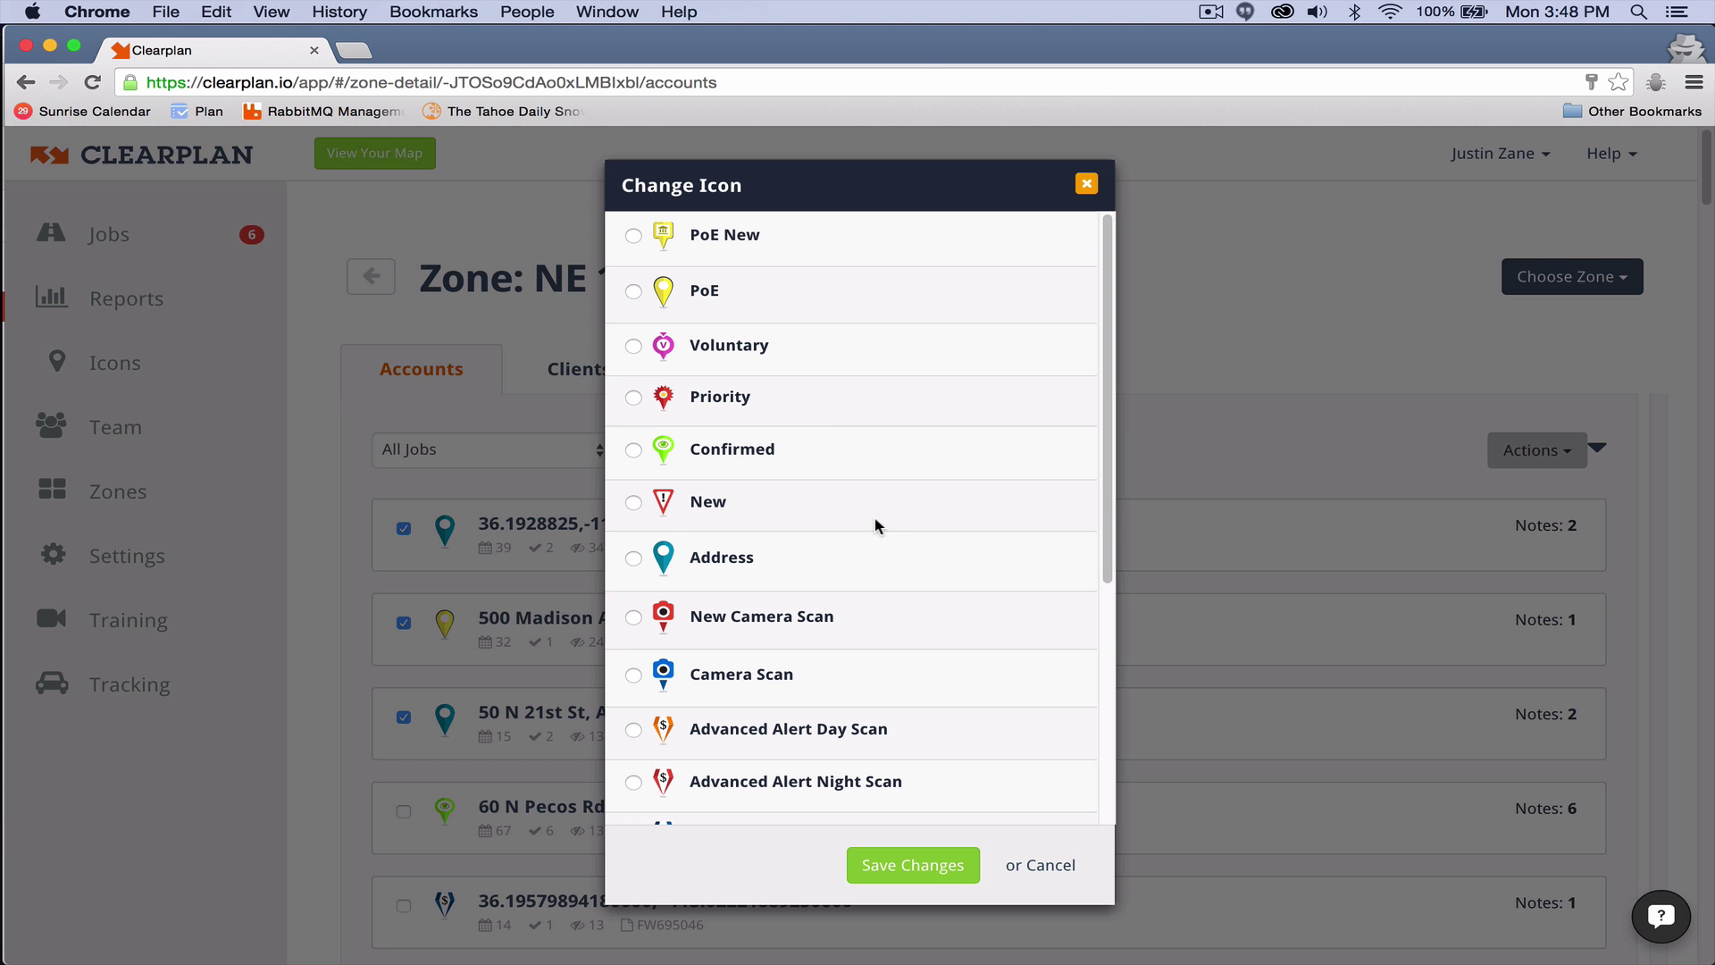
scroll(873, 513, "down", 5)
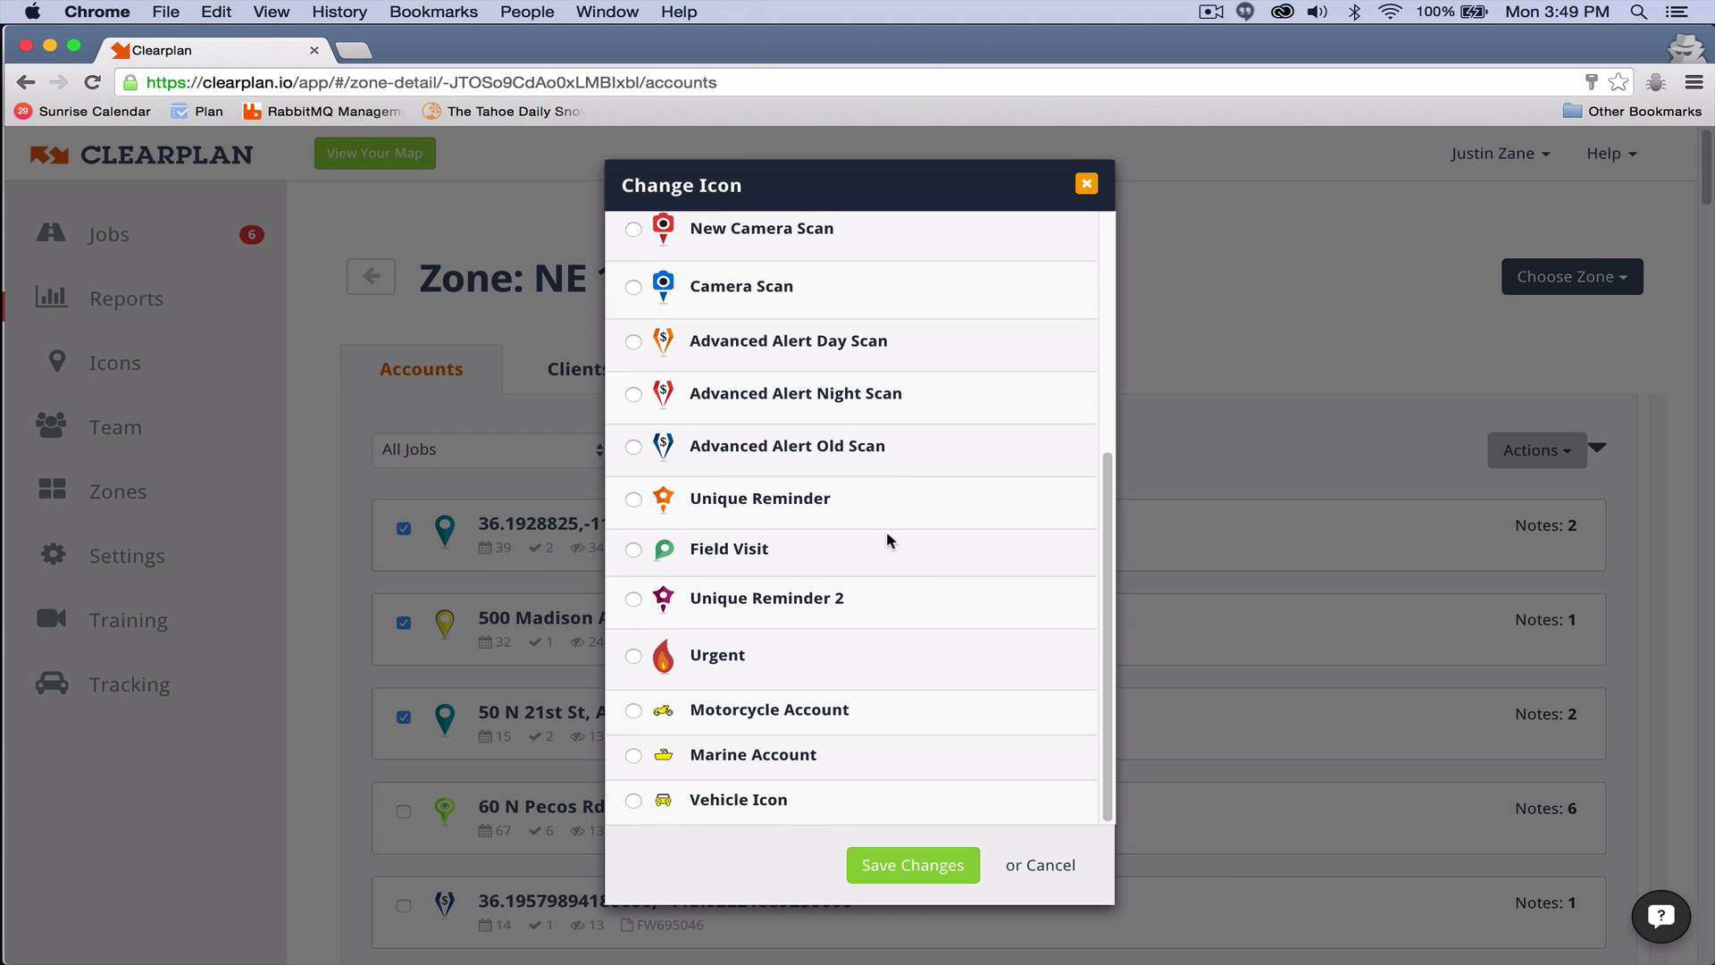
scroll(887, 534, "up", 5)
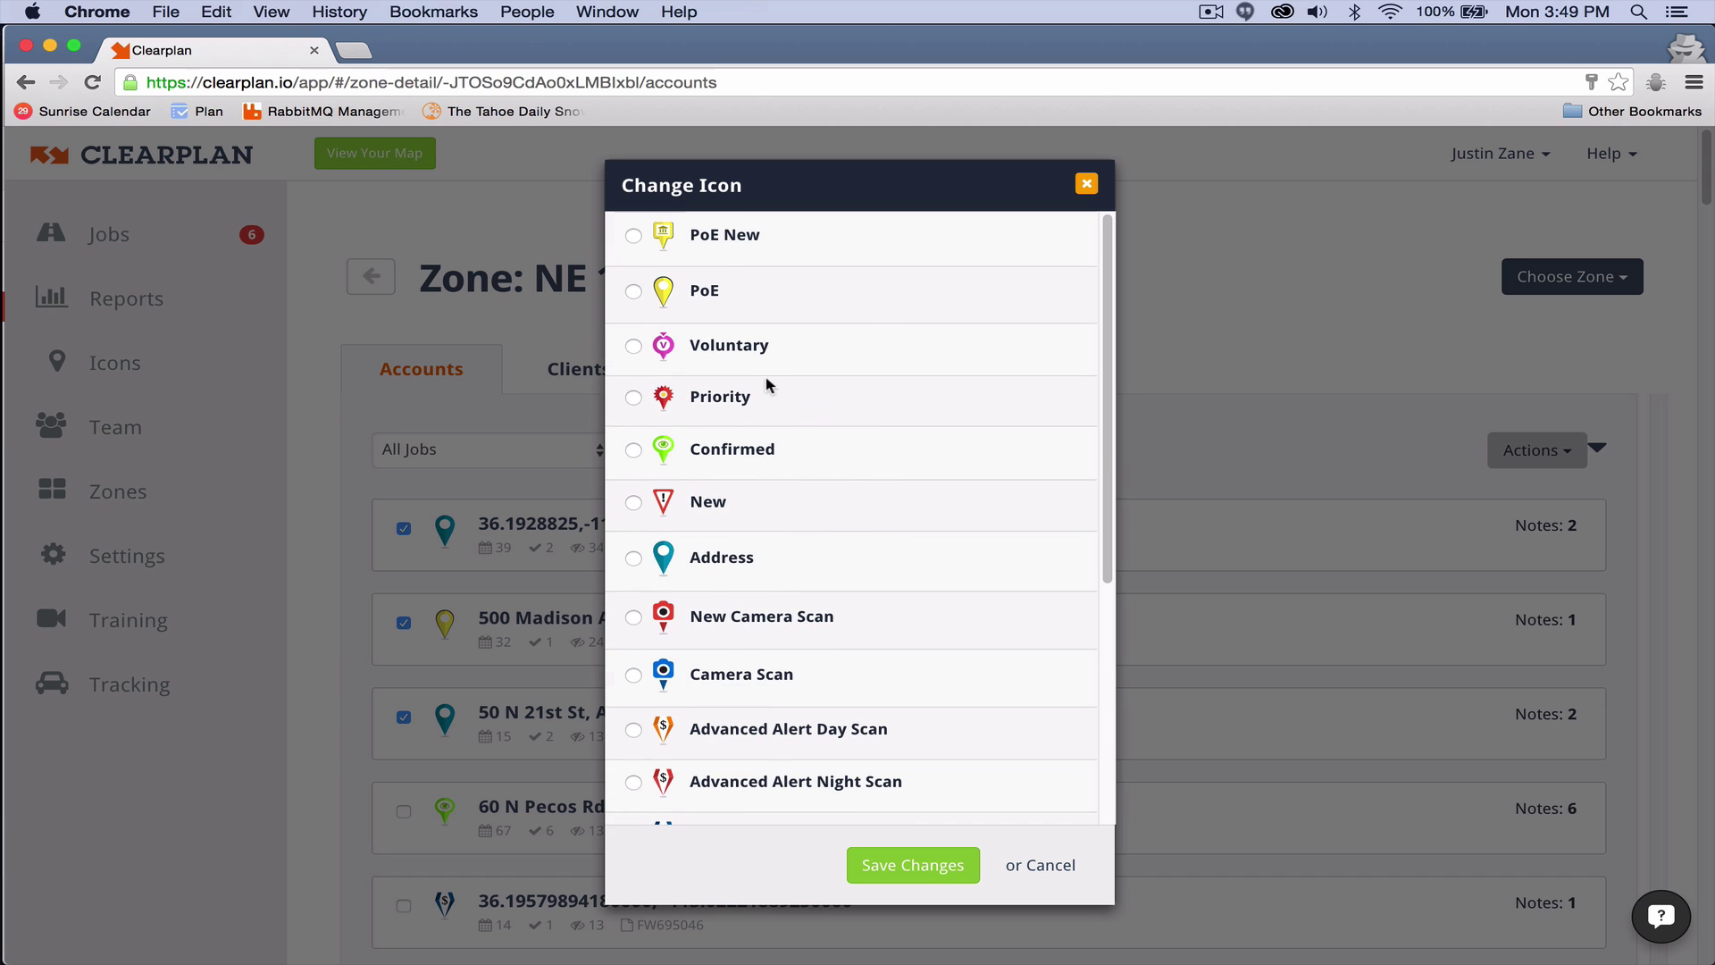
left_click(632, 397)
left_click(922, 866)
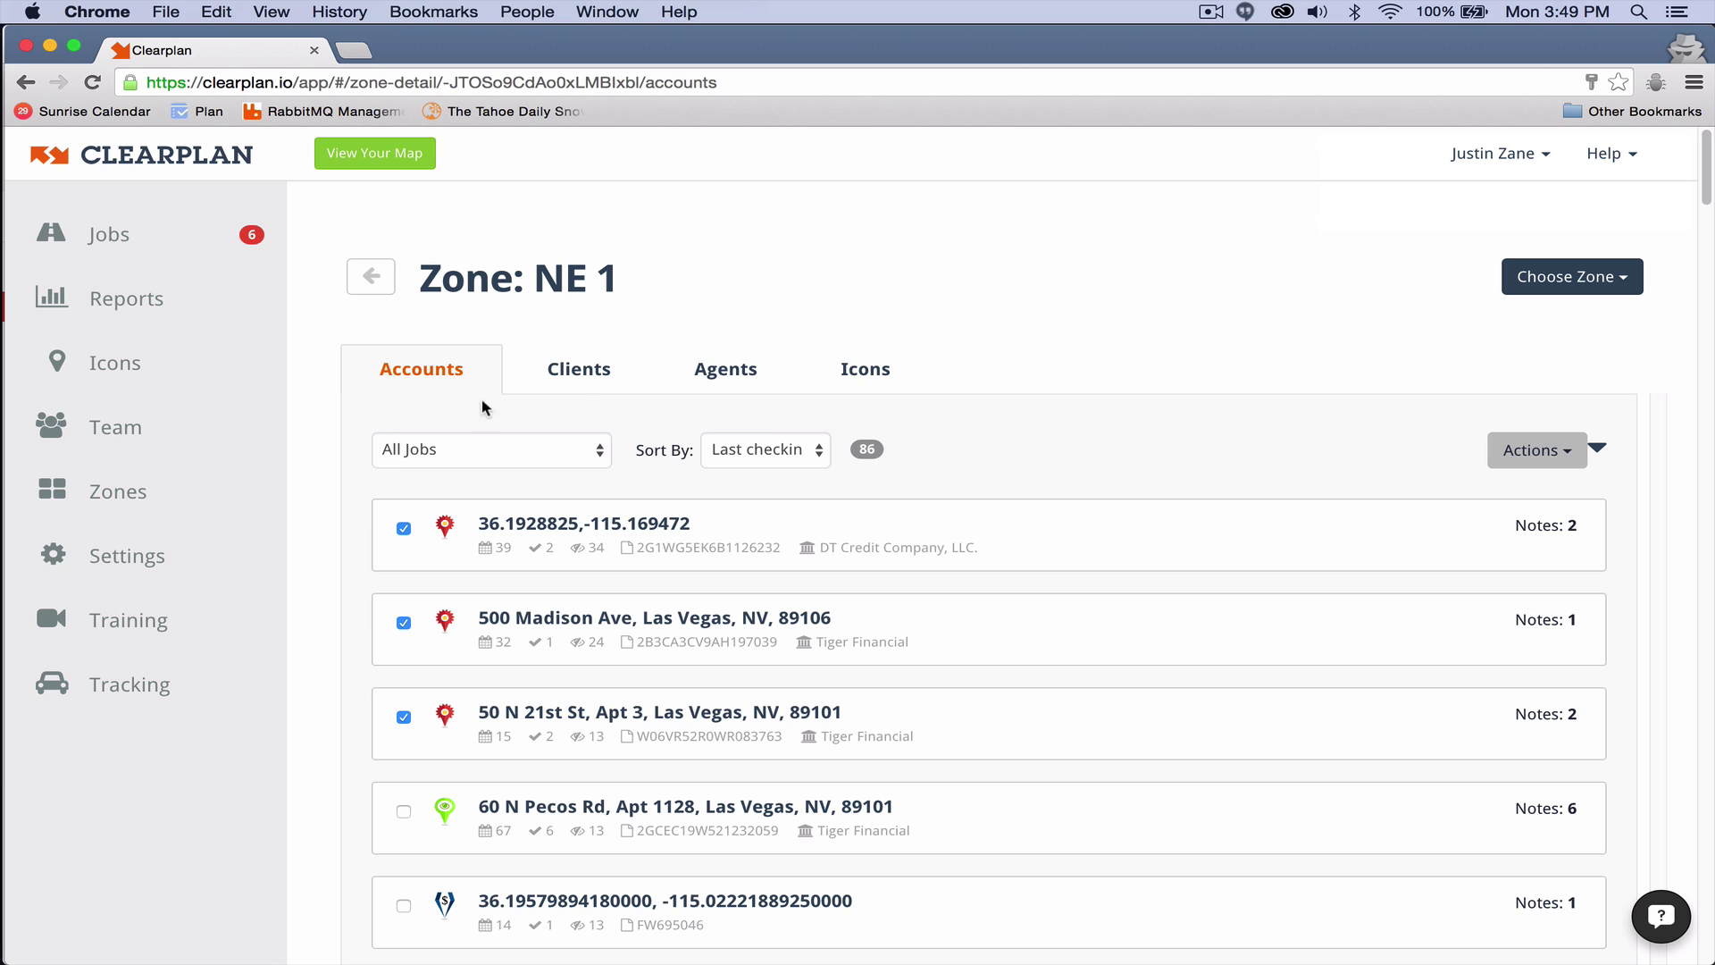
Step: Browse NE 1's 20 client summaries and view Tiger Financial's single-checkin accounts on the map
left_click(583, 371)
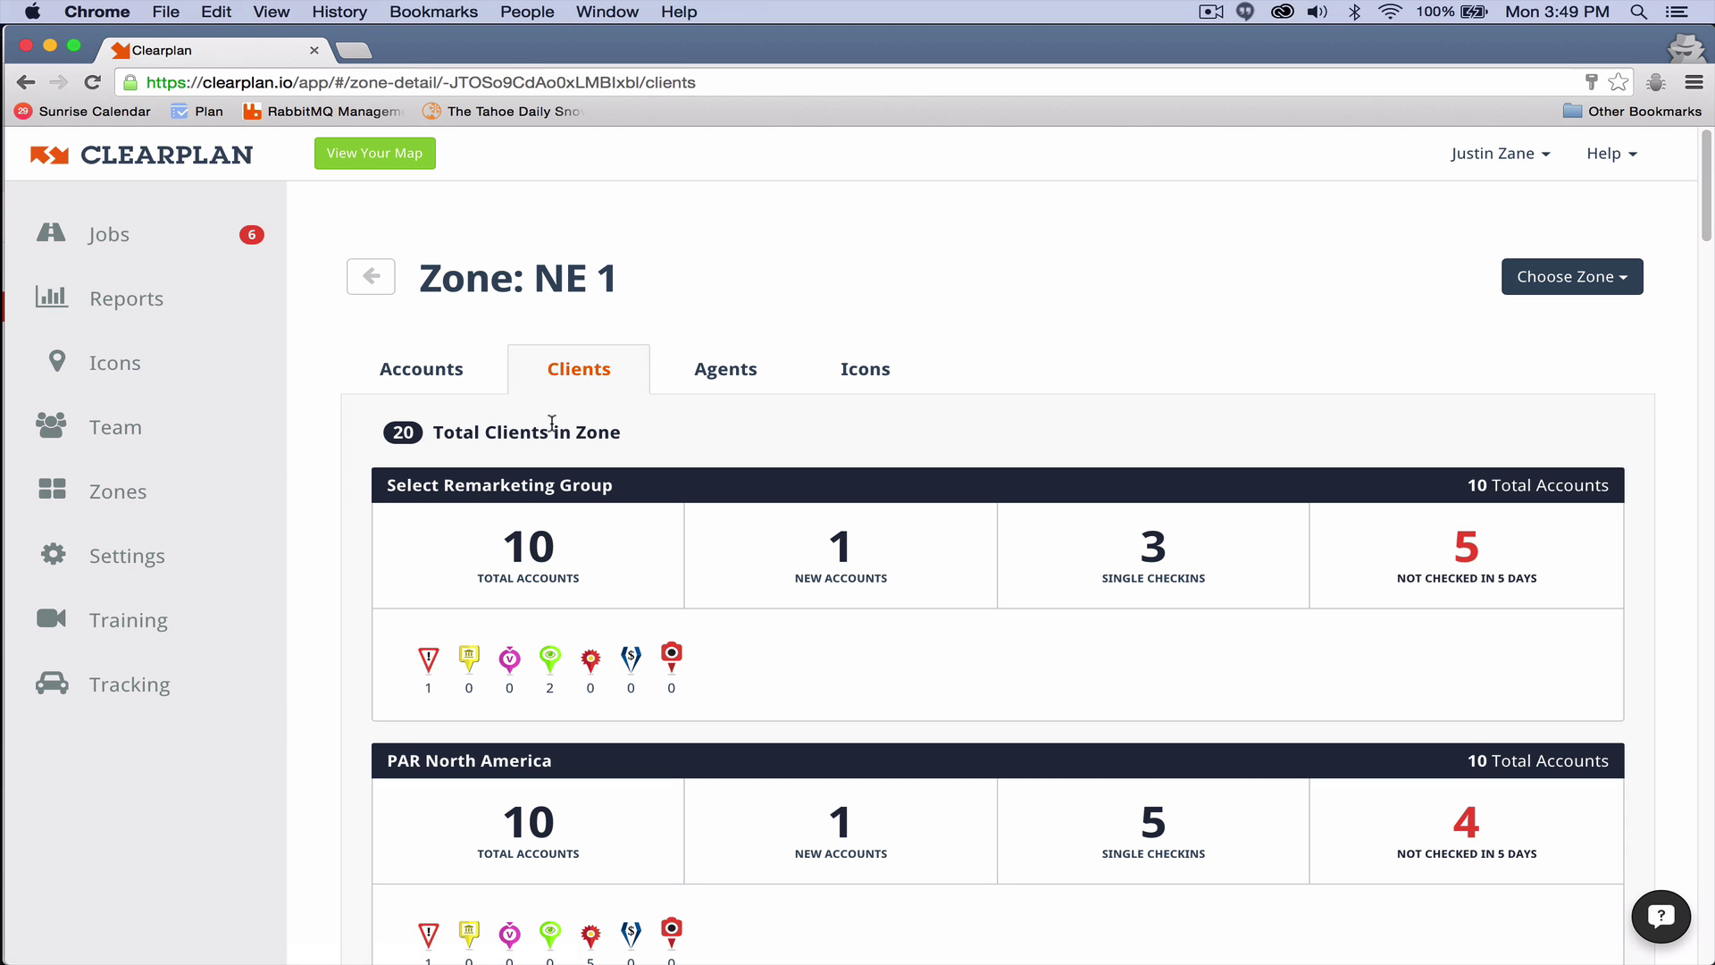
scroll(710, 442, "down", 1)
scroll(715, 448, "down", 5)
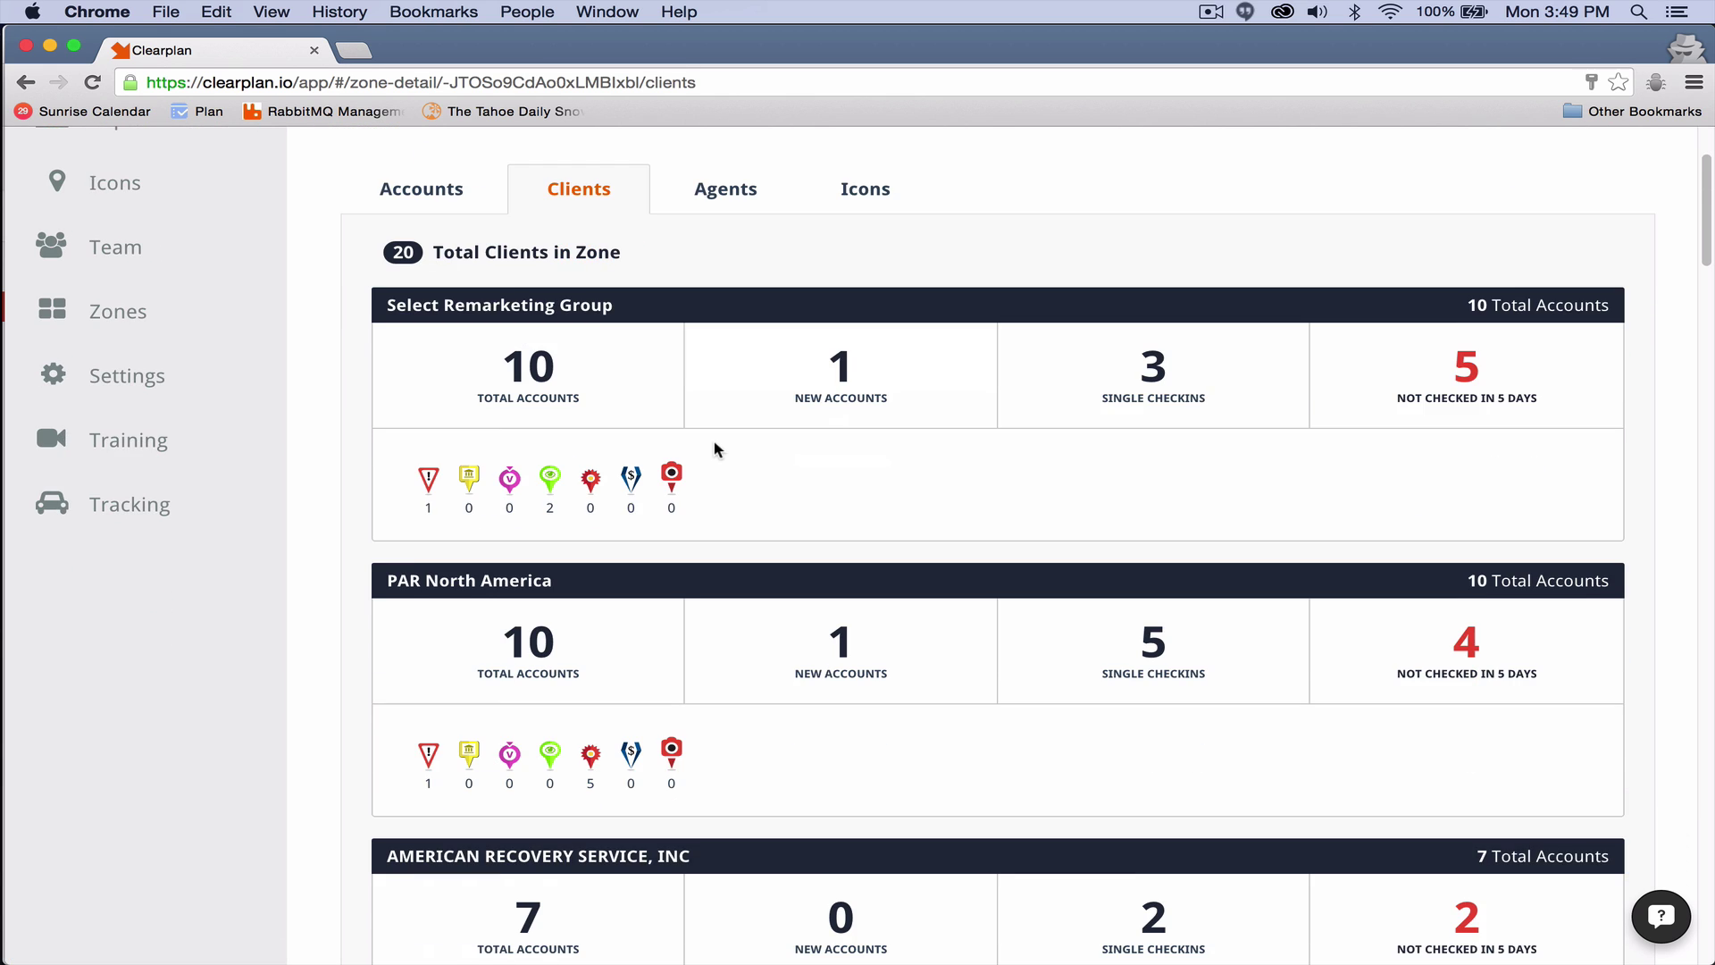
scroll(717, 452, "down", 4)
scroll(715, 456, "down", 4)
scroll(715, 460, "down", 3)
scroll(704, 562, "up", 3)
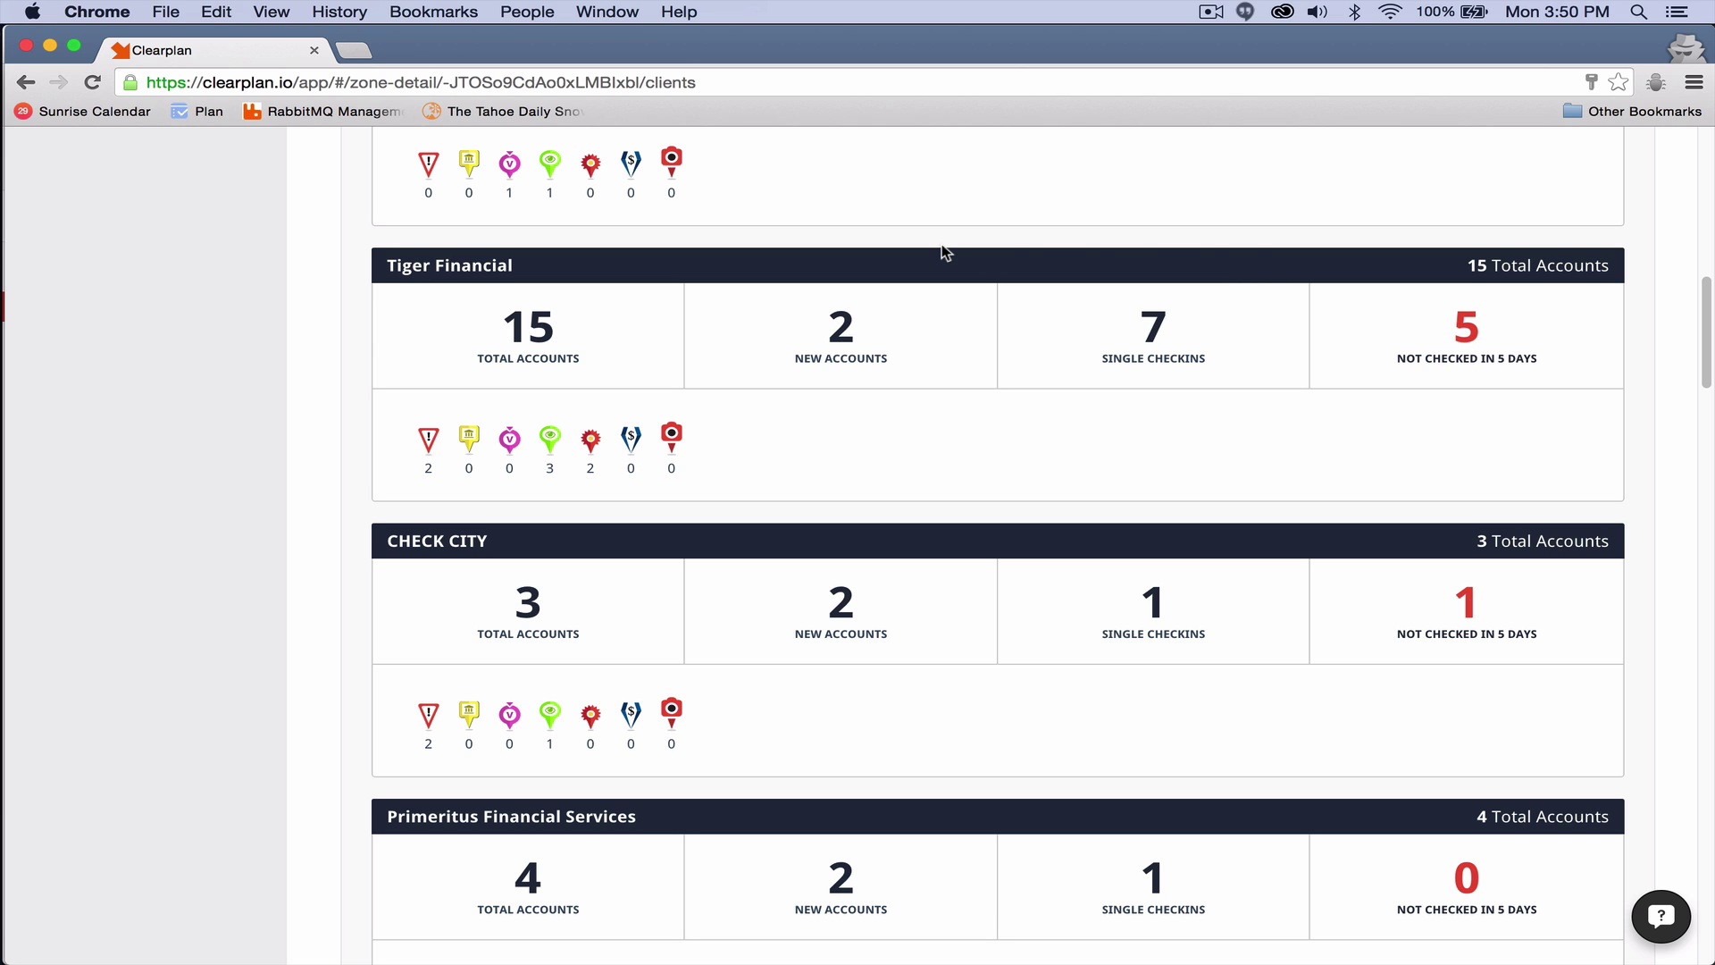
left_click(1160, 332)
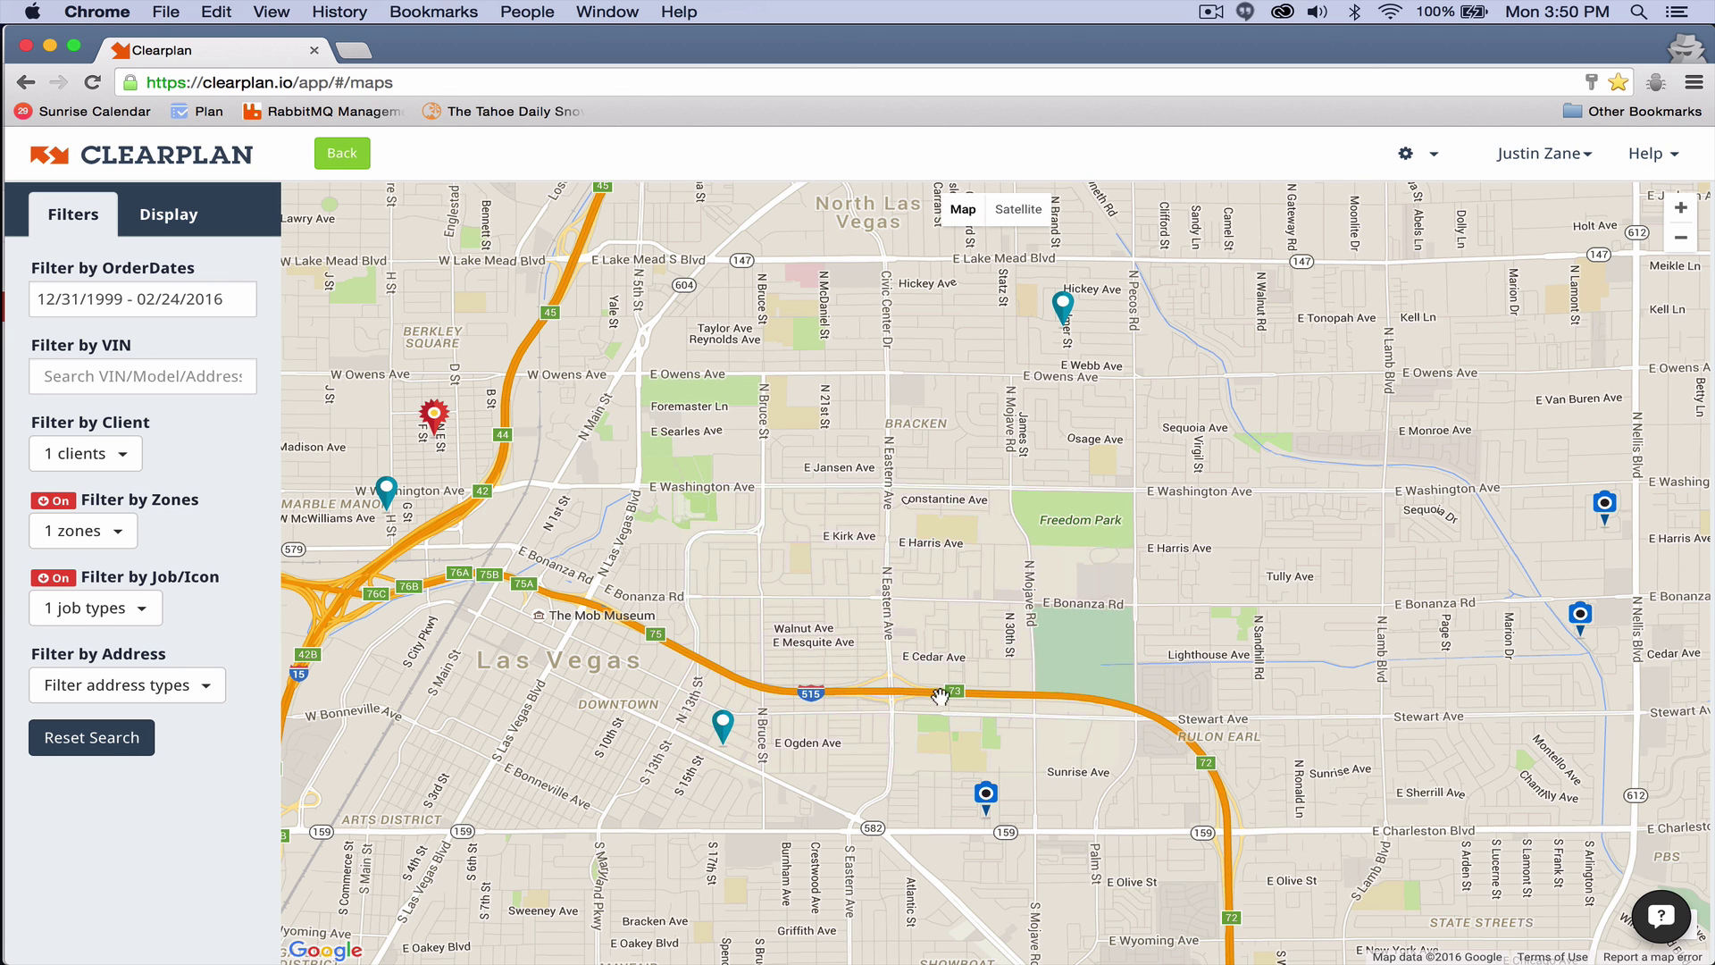
left_click(344, 154)
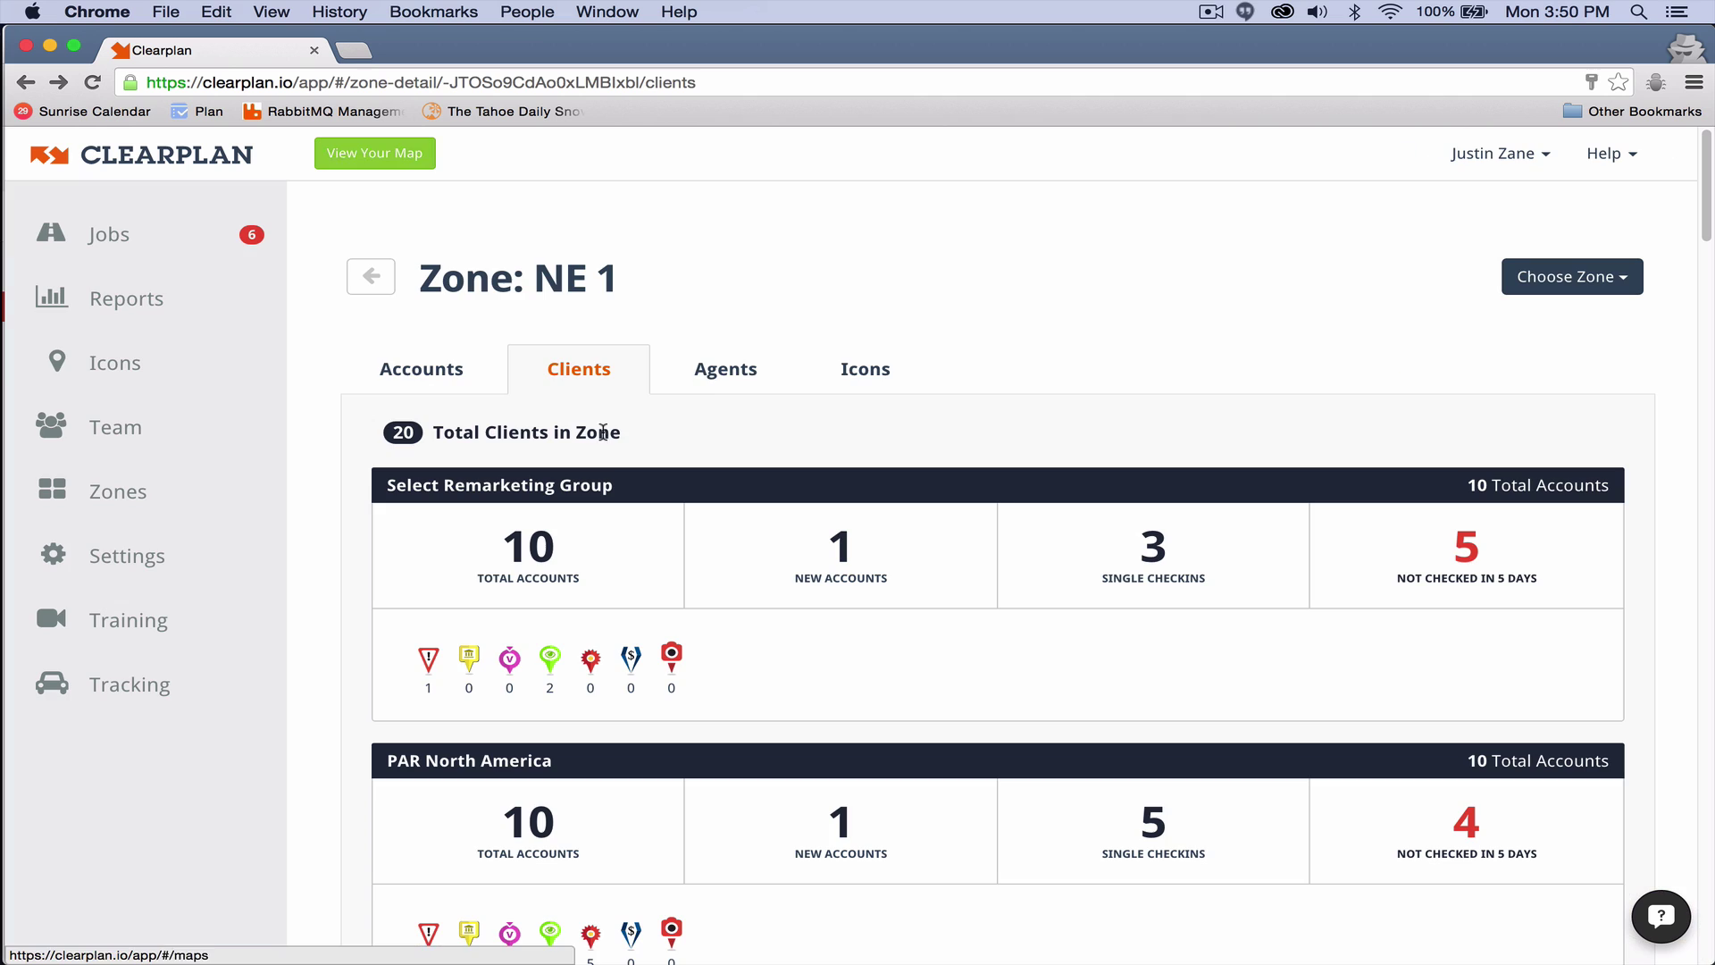
Step: View NE 1's two assigned agents, cancelling an Add Agent attempt without saving
left_click(734, 372)
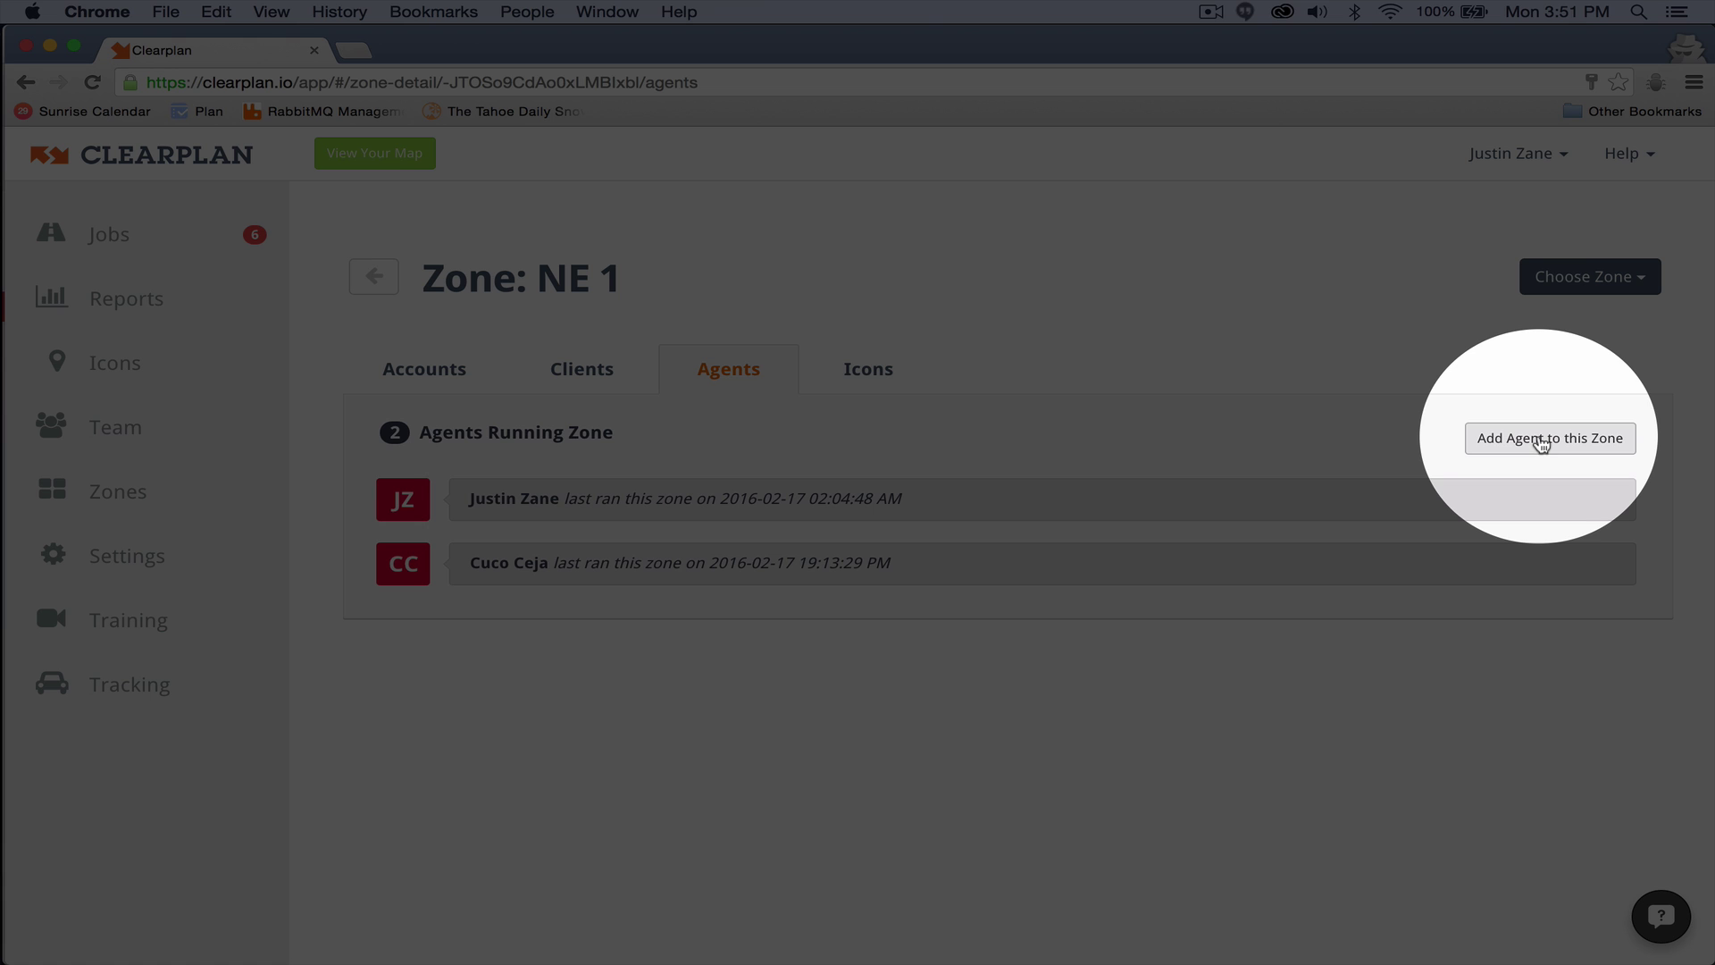
left_click(1542, 444)
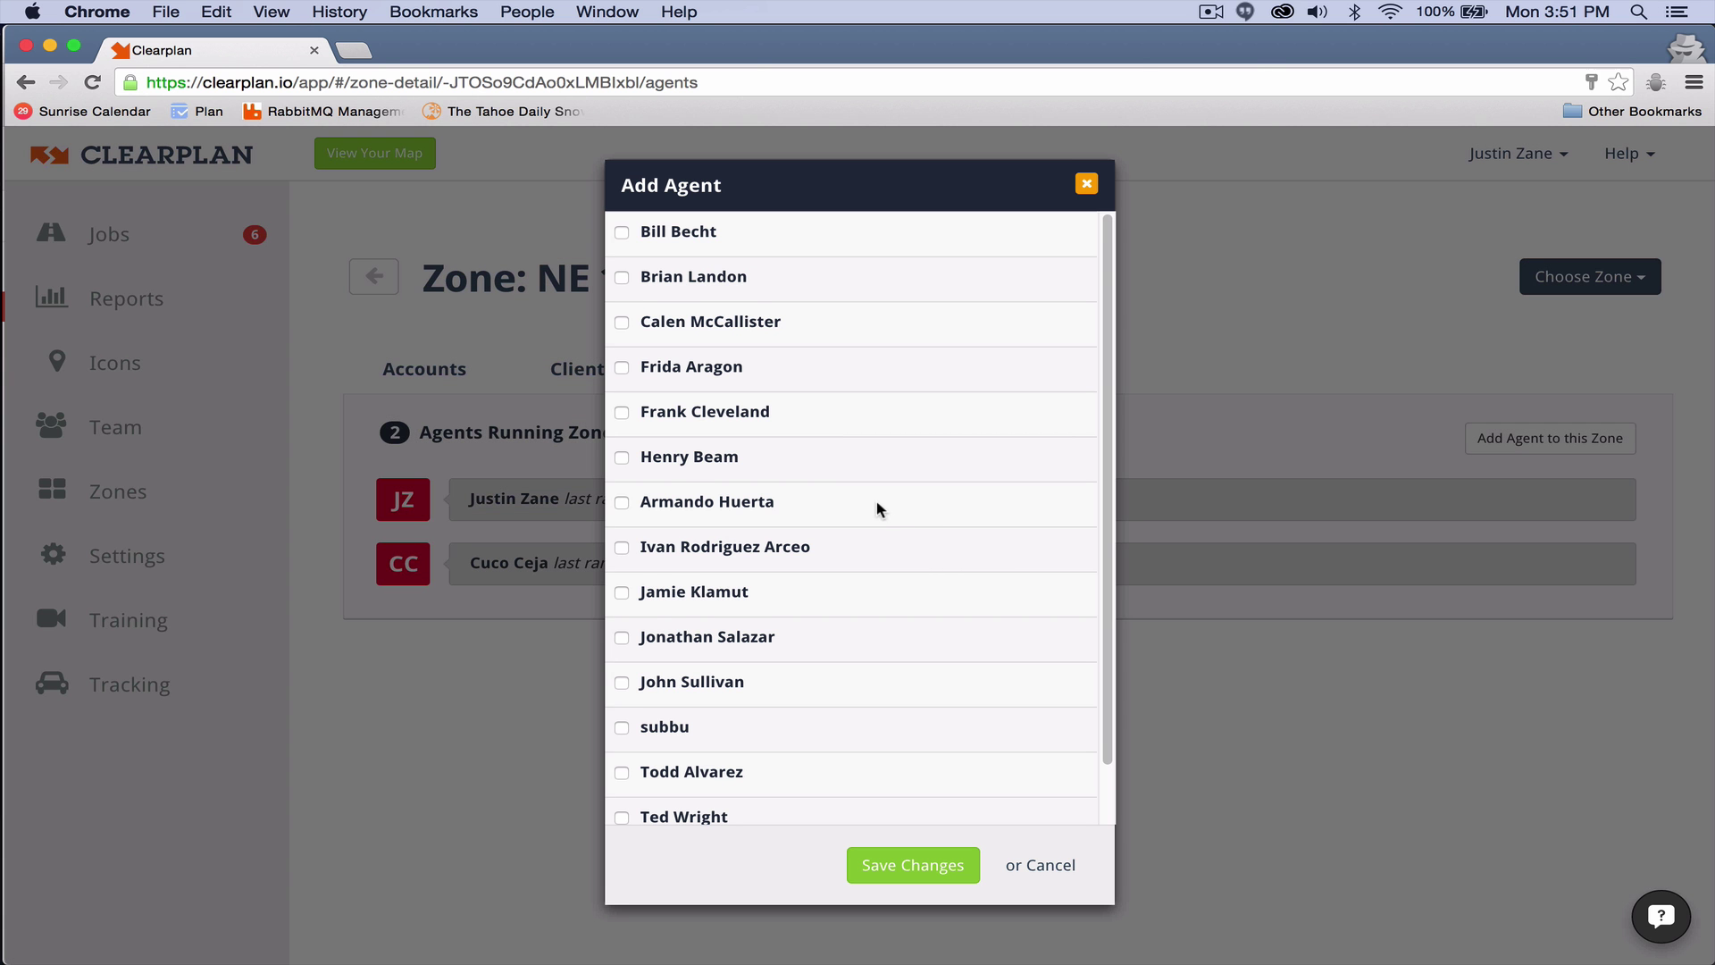
scroll(874, 518, "down", 3)
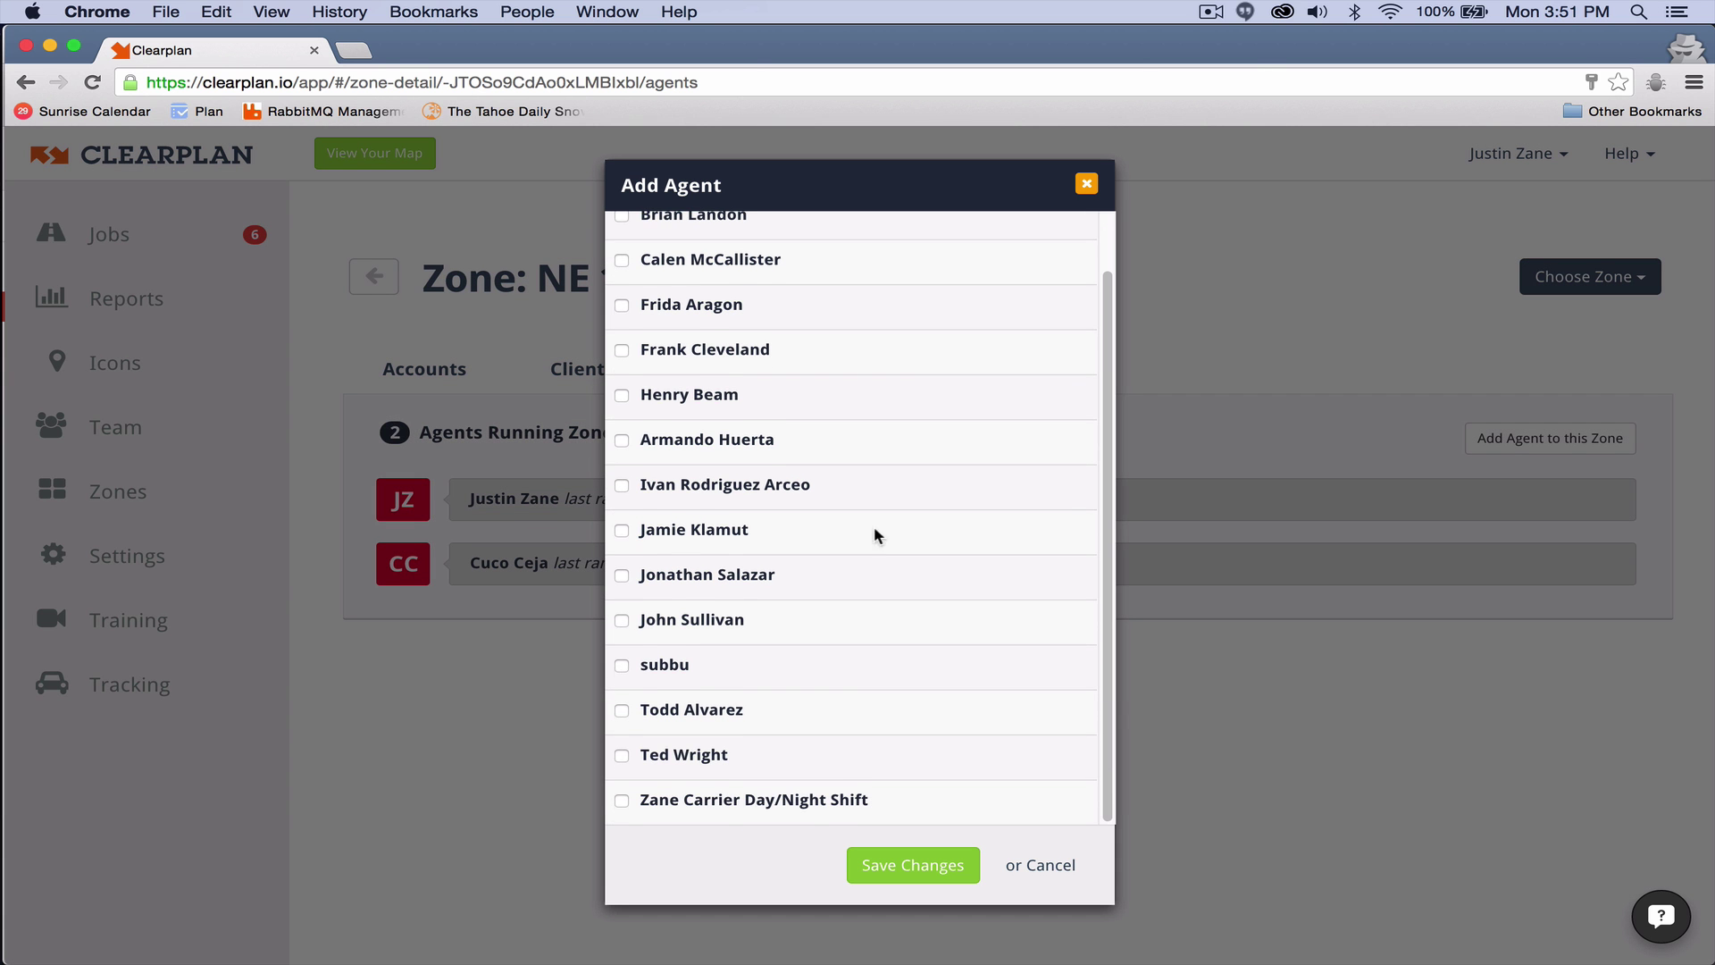
scroll(866, 542, "up", 2)
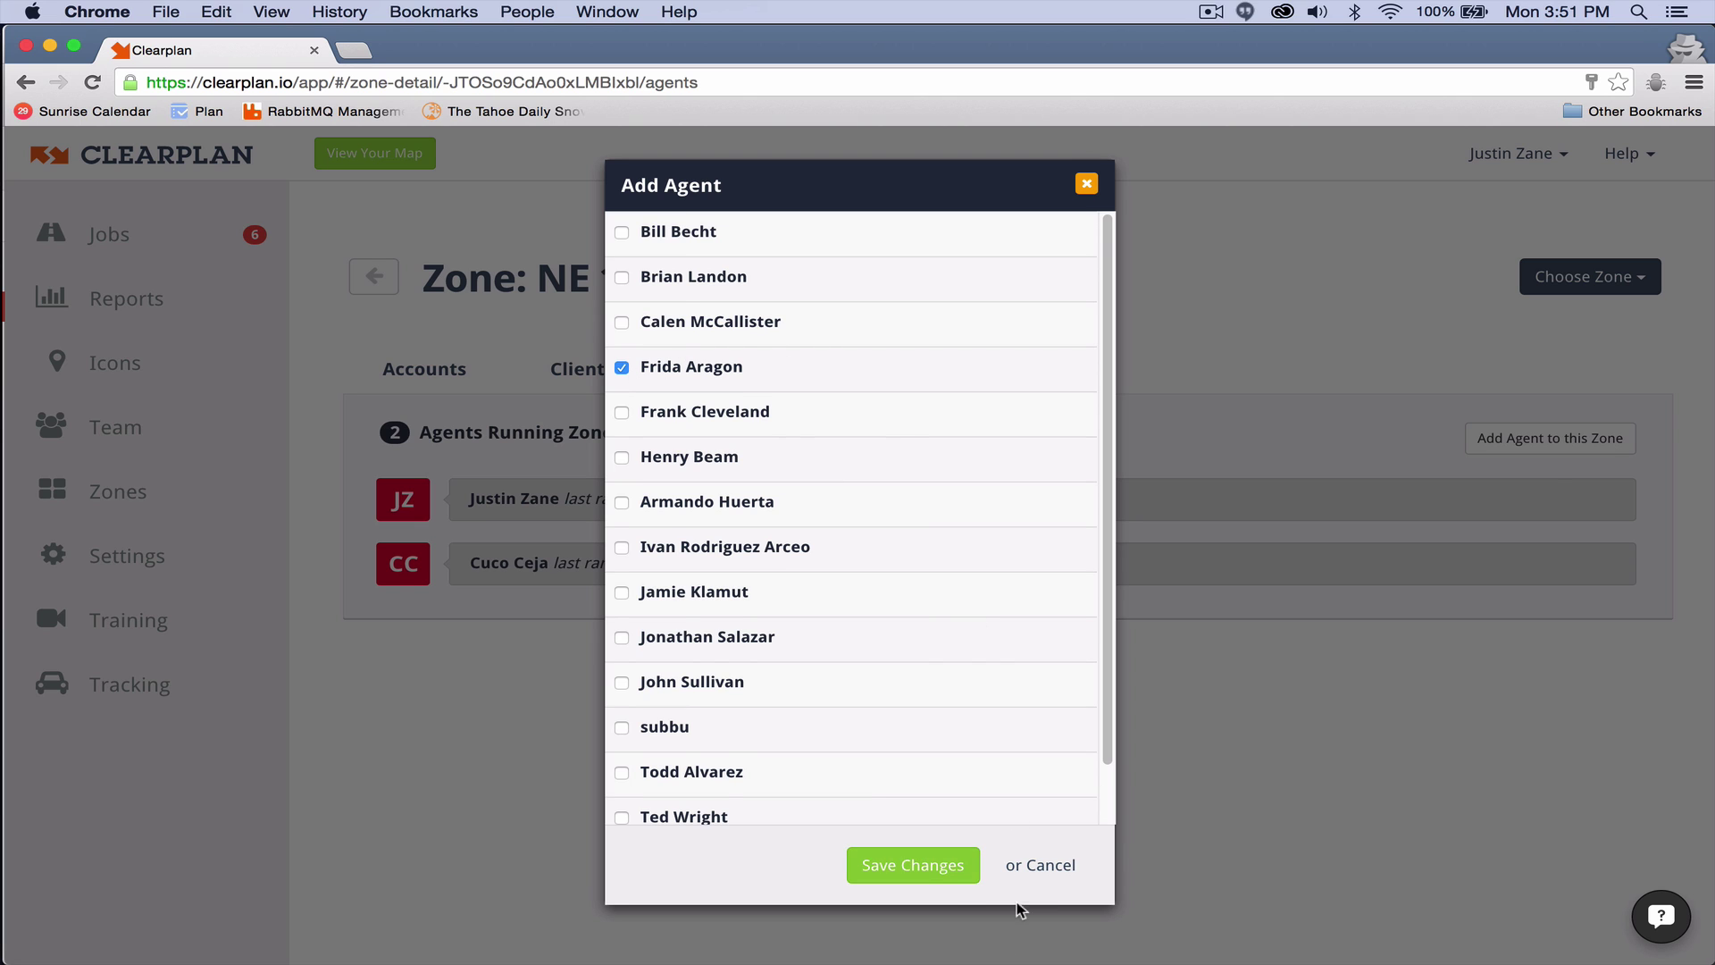
left_click(1041, 866)
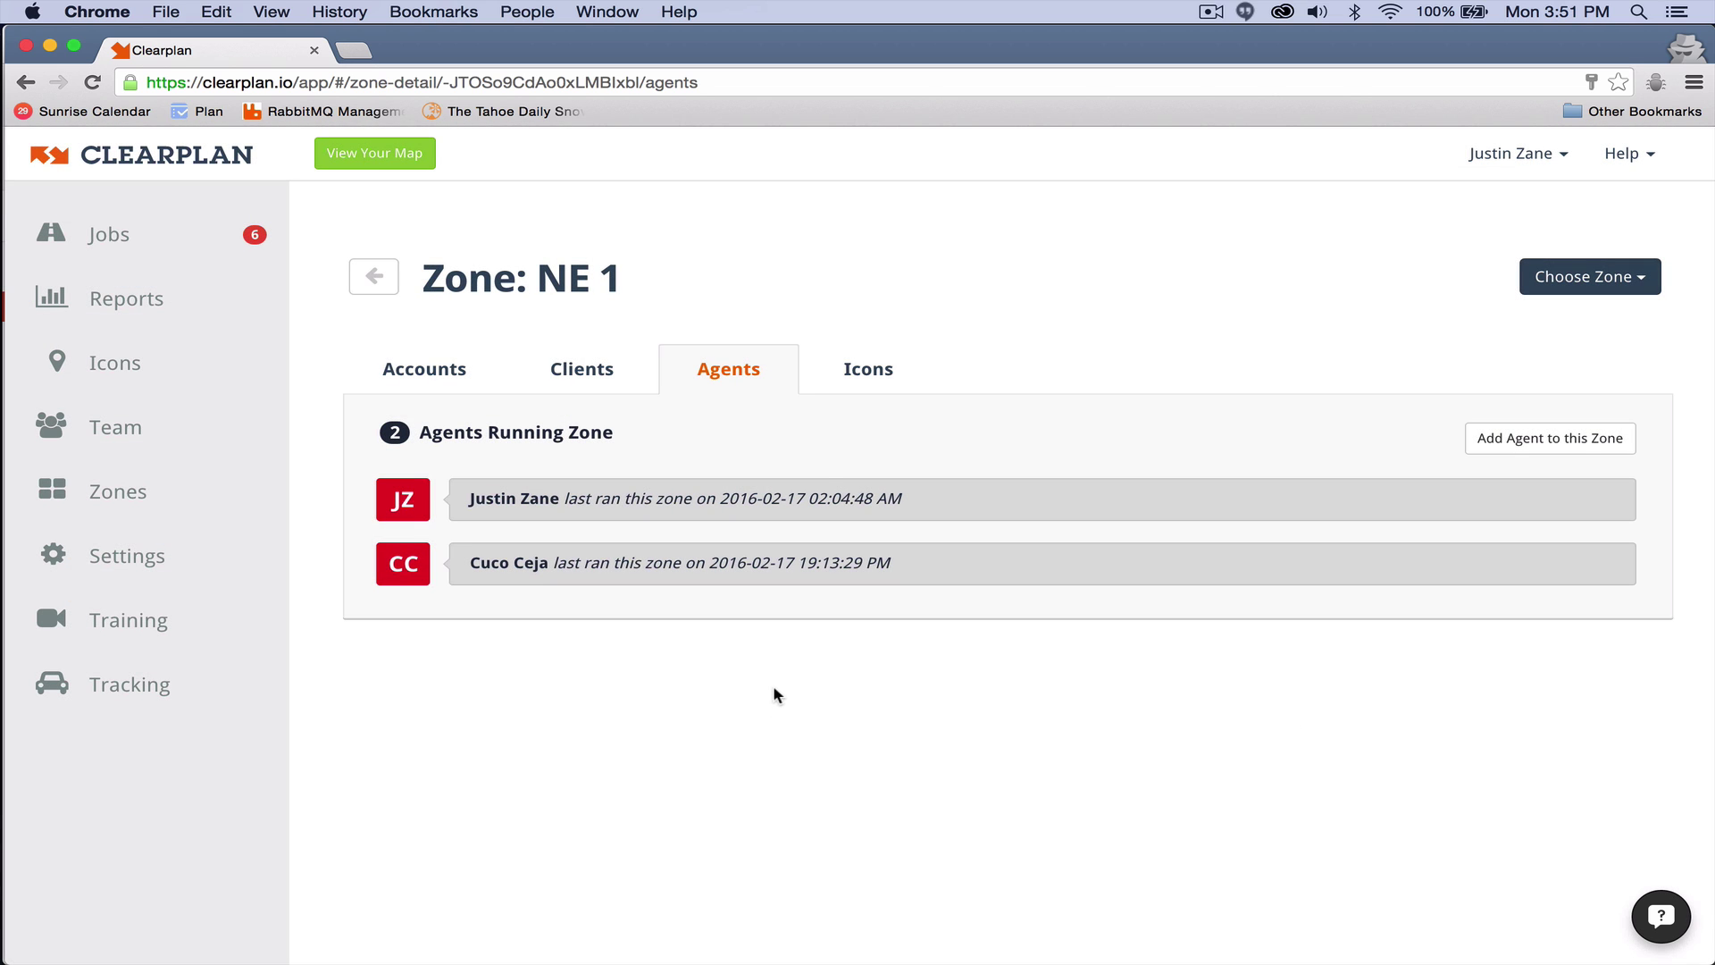
Step: Check NE 1's icon breakdown, then switch the zone selector to NE 2
left_click(869, 373)
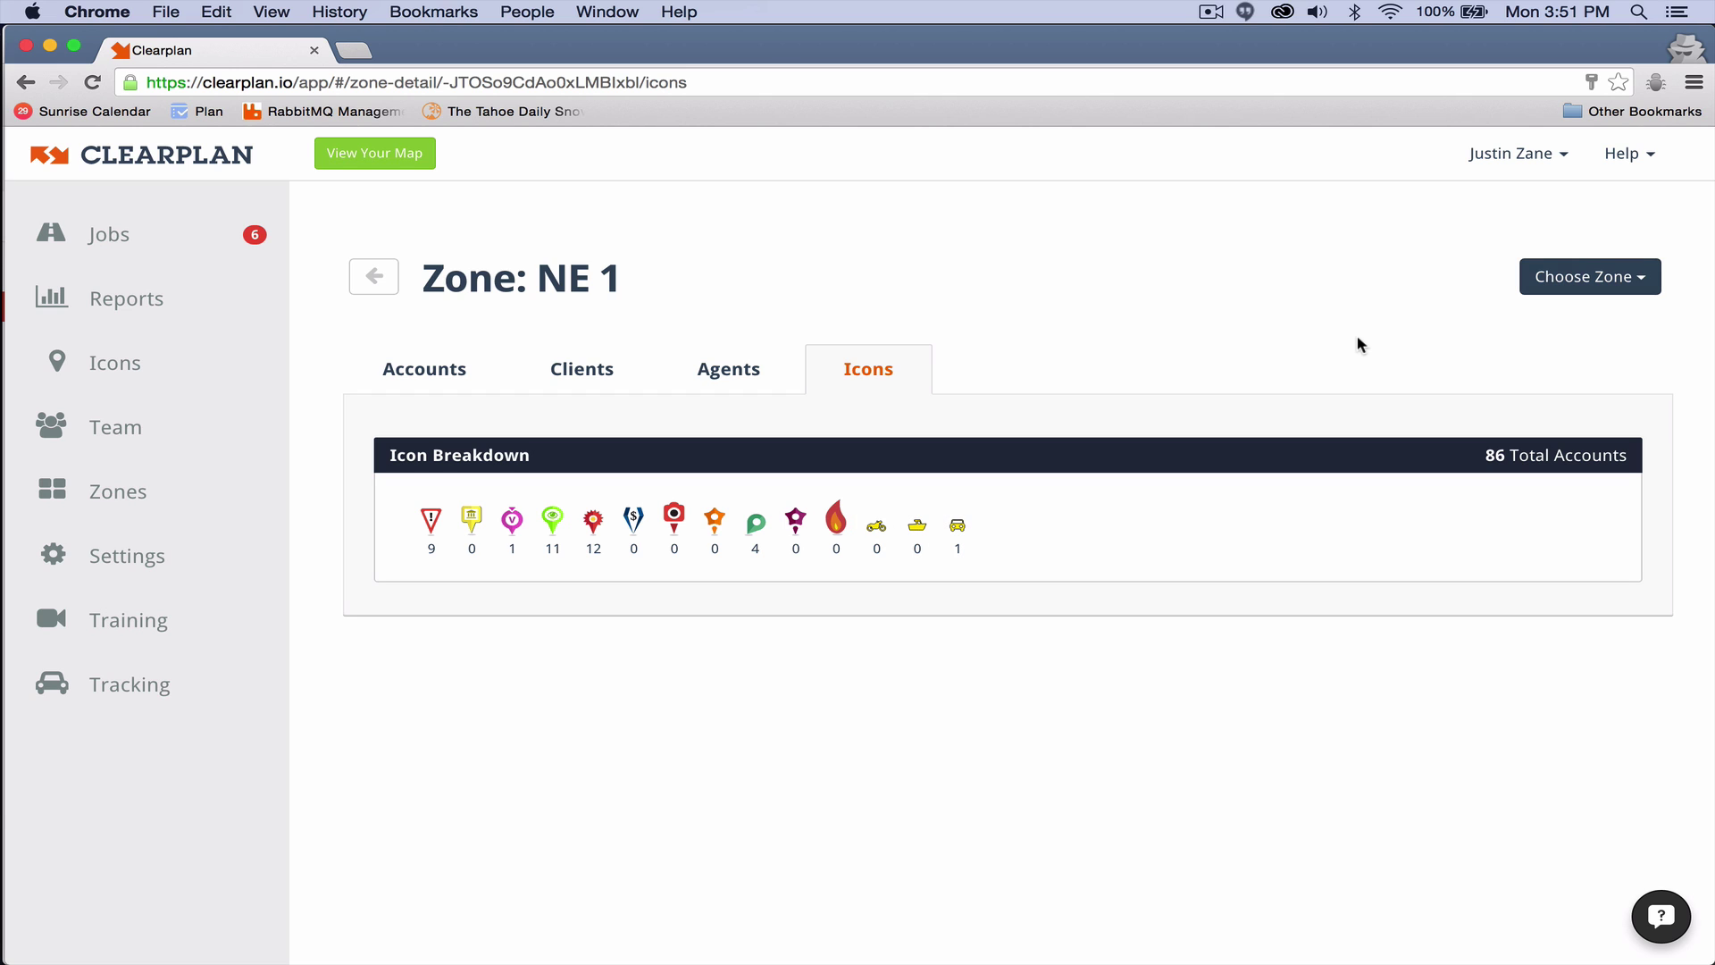
left_click(1617, 284)
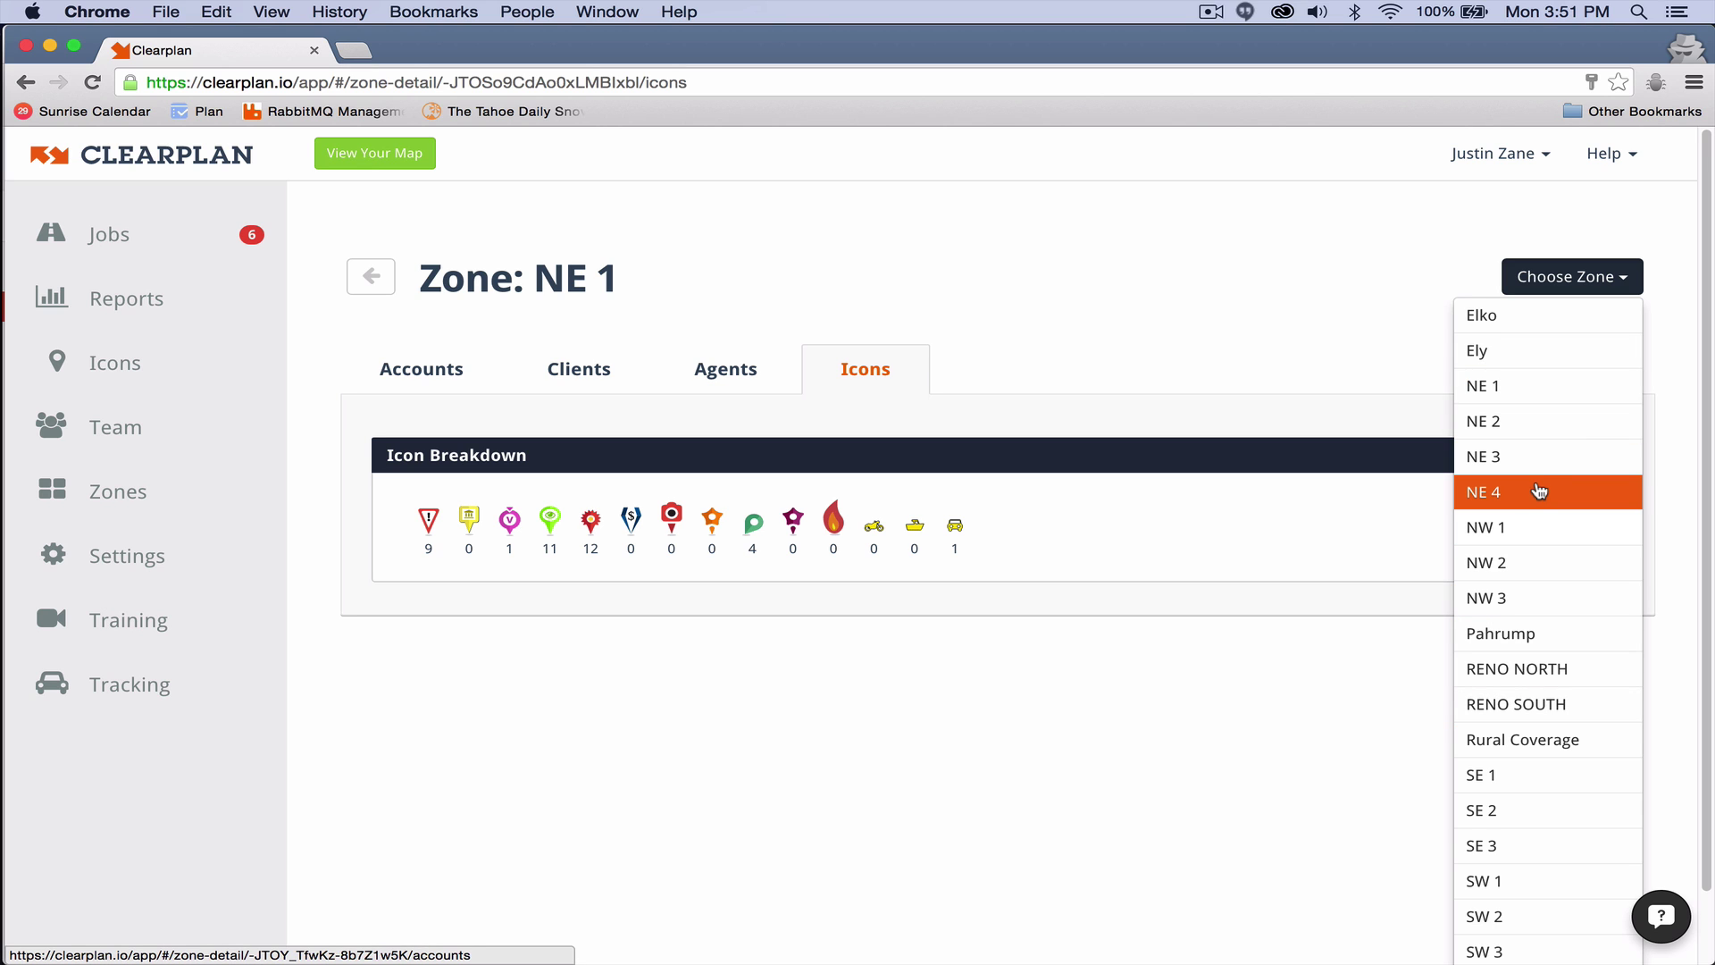
left_click(1485, 427)
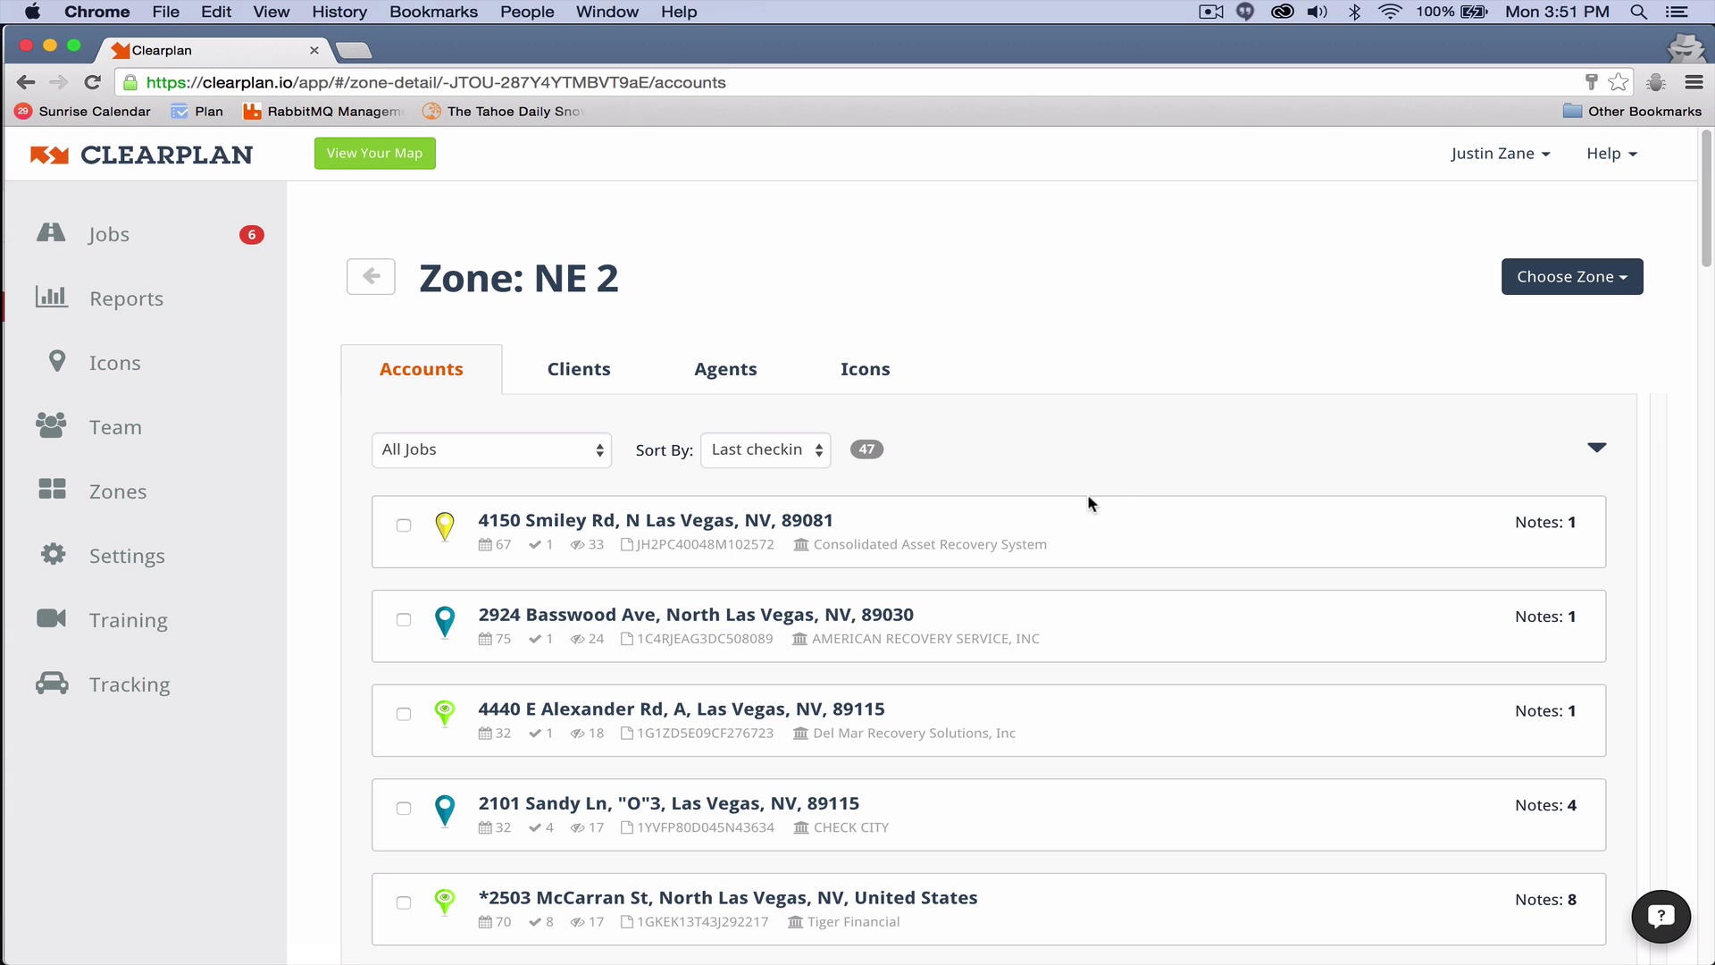